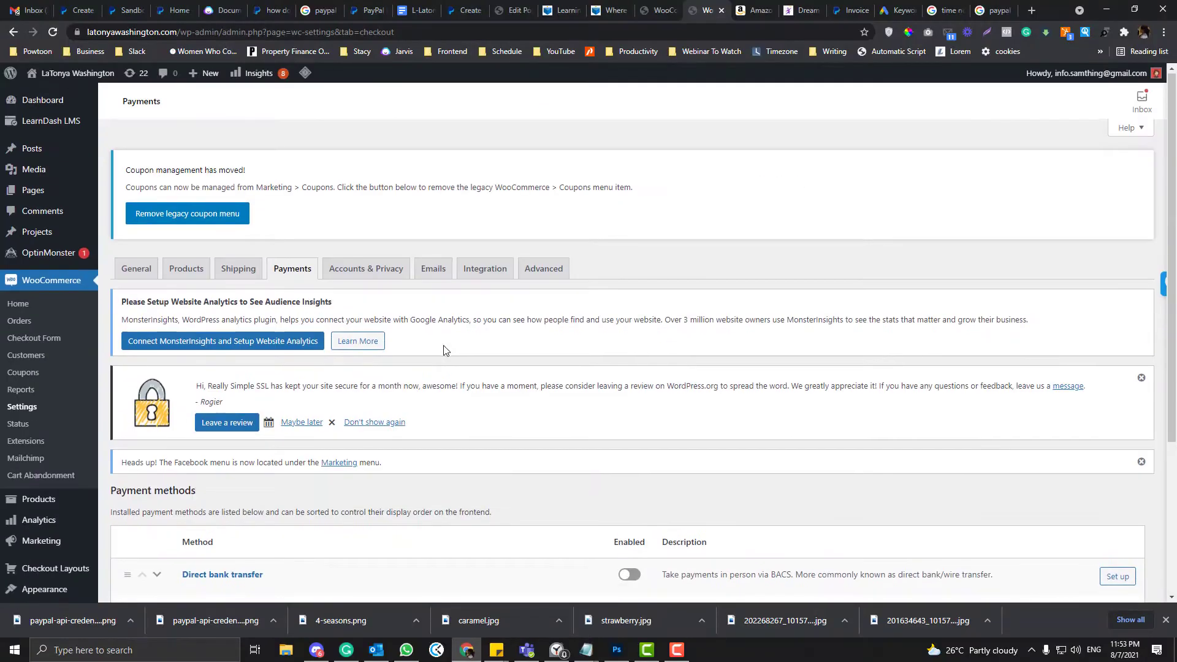
- Open the PayPal Standard payment settings and scroll down to its live credential fields
scroll(444, 350, "down", 2)
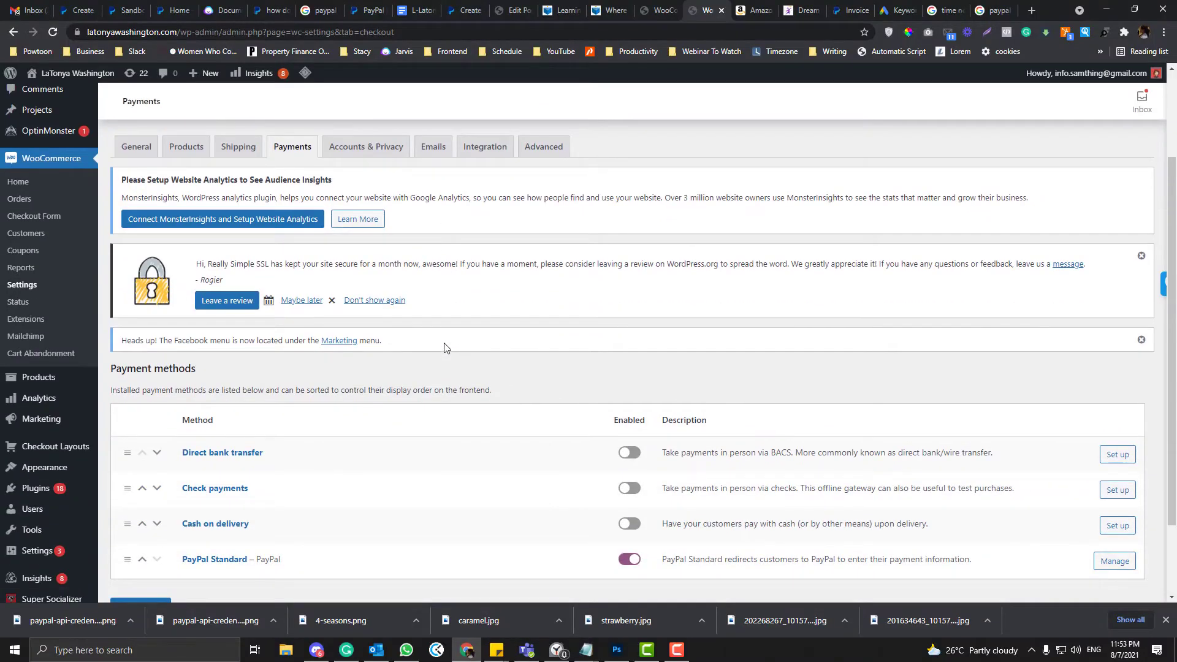
scroll(445, 348, "down", 2)
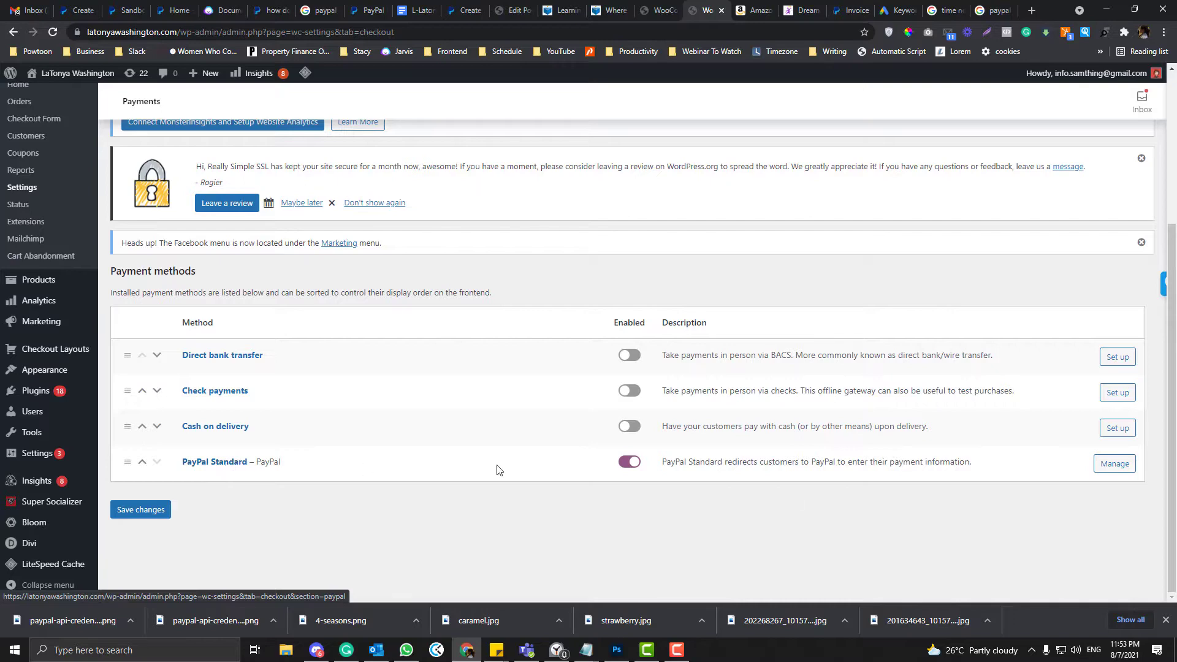
left_click(1114, 464)
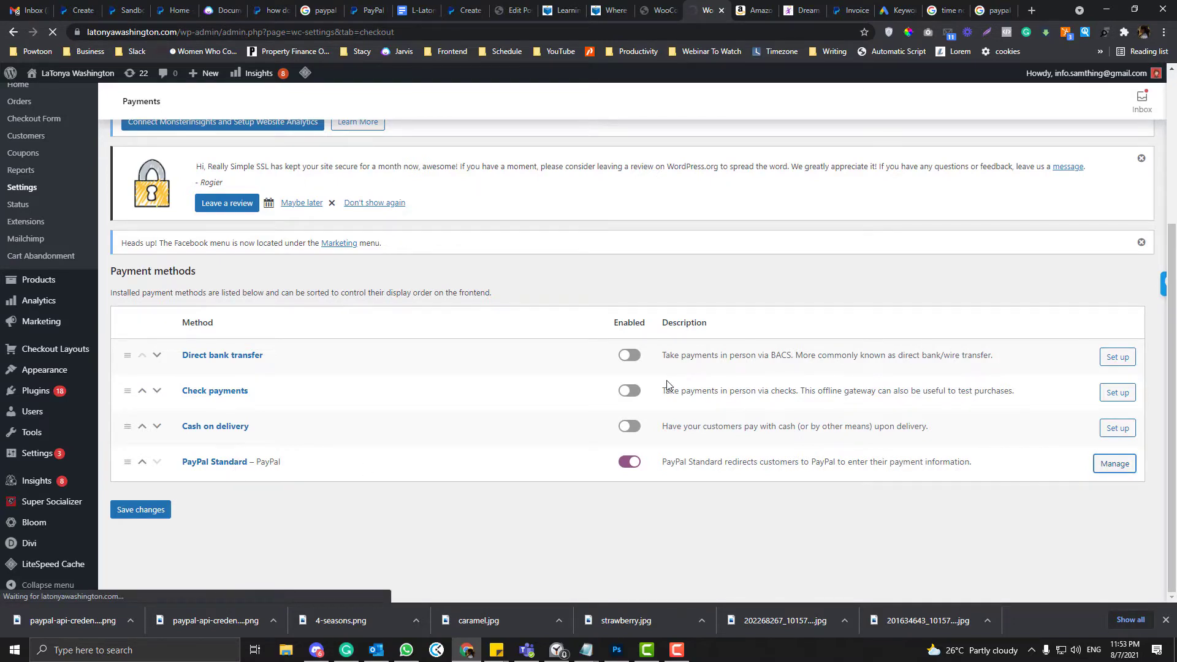
scroll(667, 380, "down", 7)
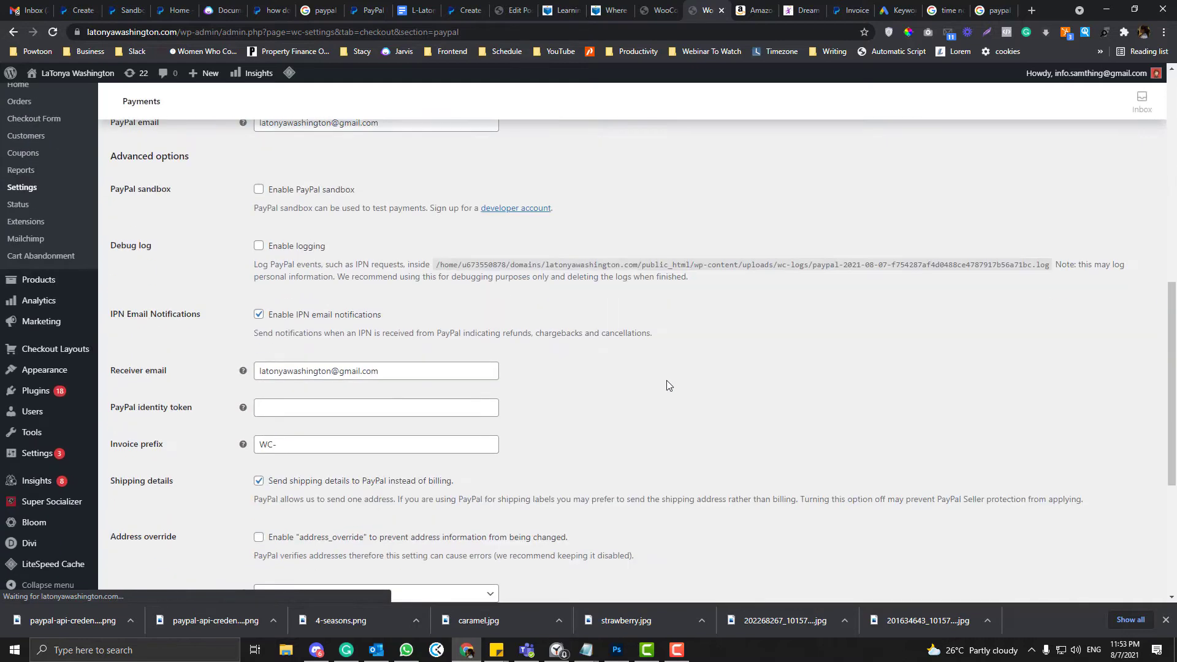
scroll(667, 385, "down", 5)
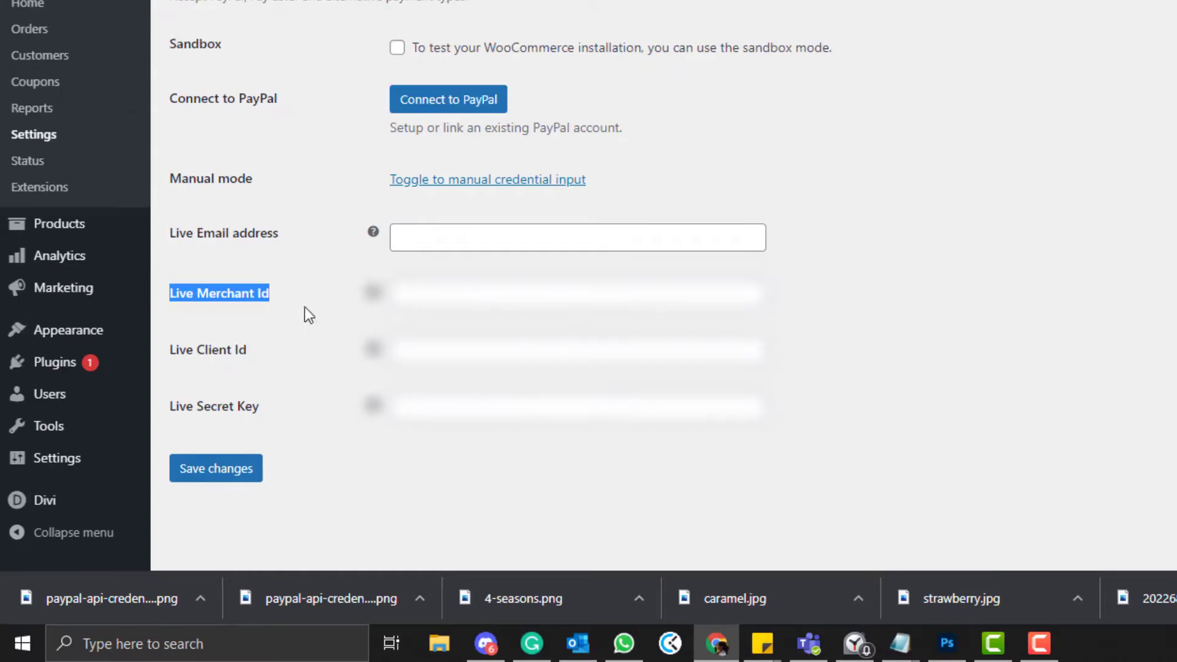
- Highlight the Live Merchant Id, Client Id and Secret Key labels, then switch to the PayPal dashboard
left_click(263, 298)
left_click_drag(269, 294, 207, 334)
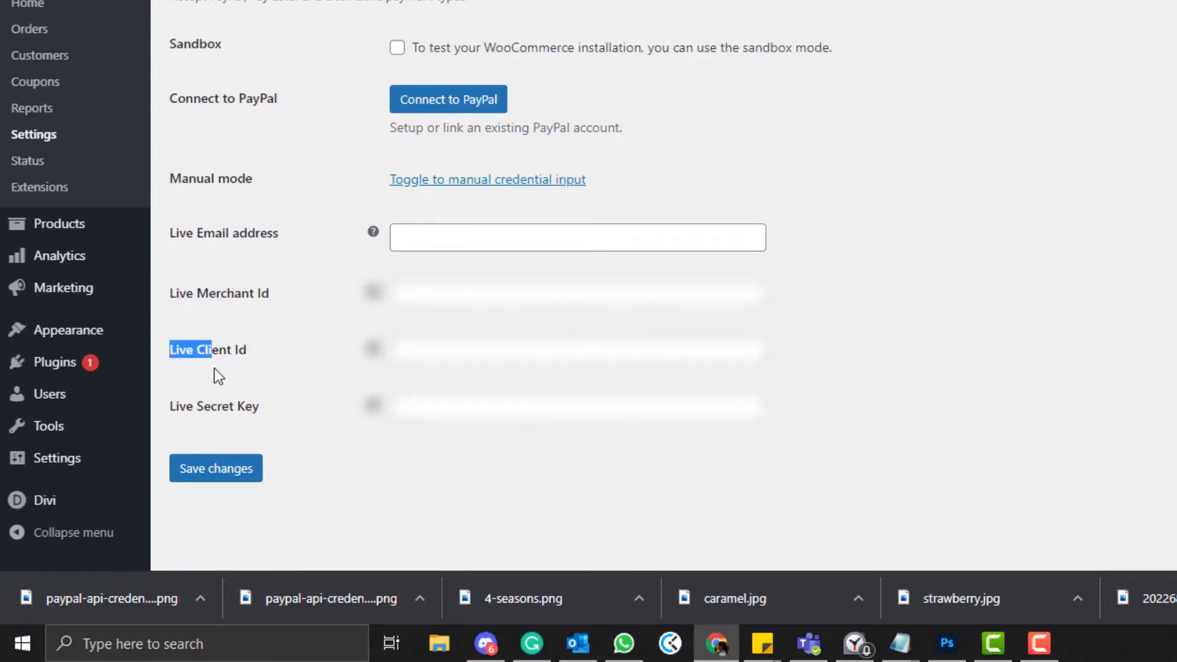
left_click_drag(204, 233, 297, 406)
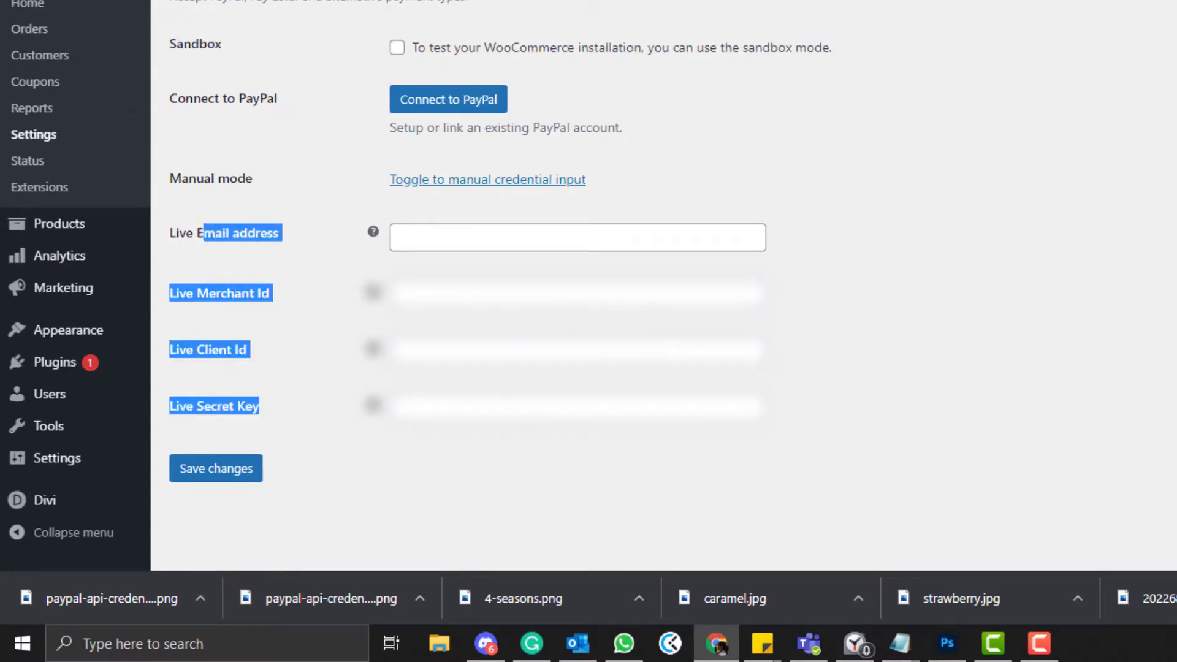
left_click(844, 144)
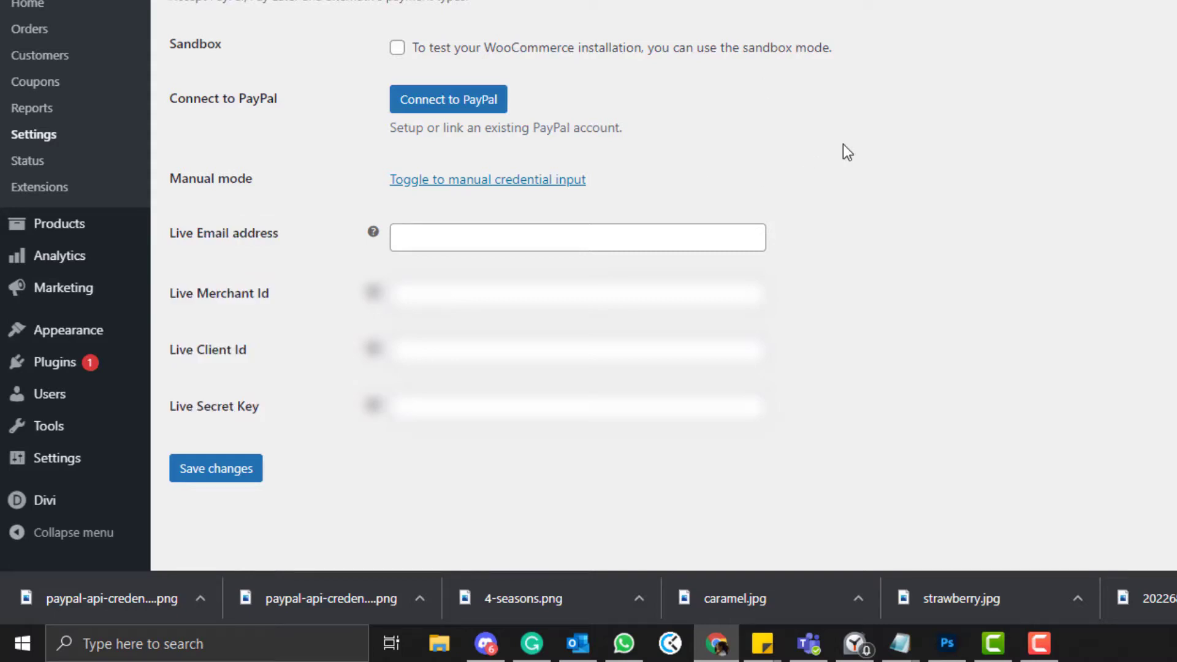
scroll(843, 145, "up", 1)
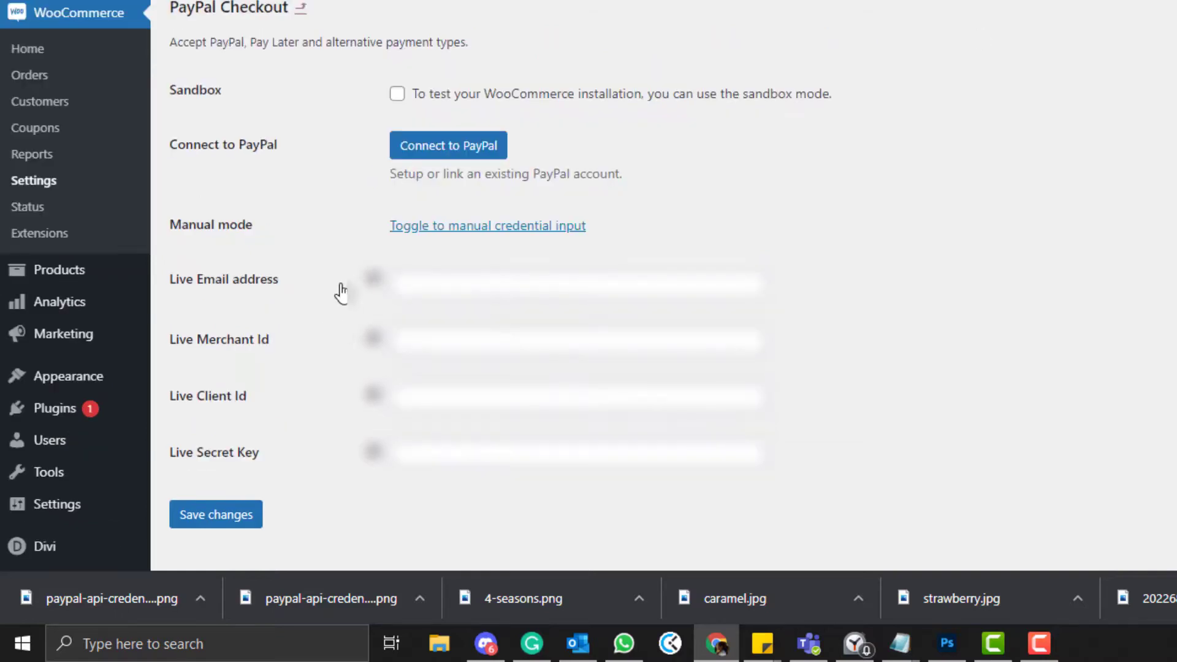
left_click_drag(341, 291, 259, 454)
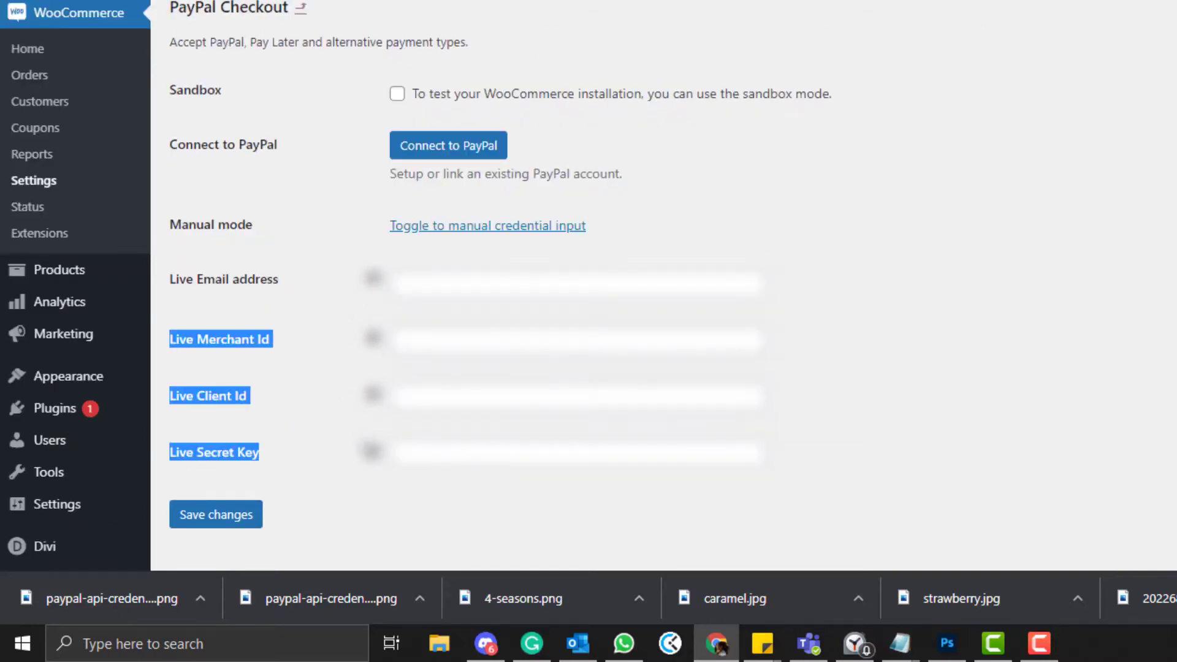
left_click(325, 352)
left_click_drag(312, 343, 201, 304)
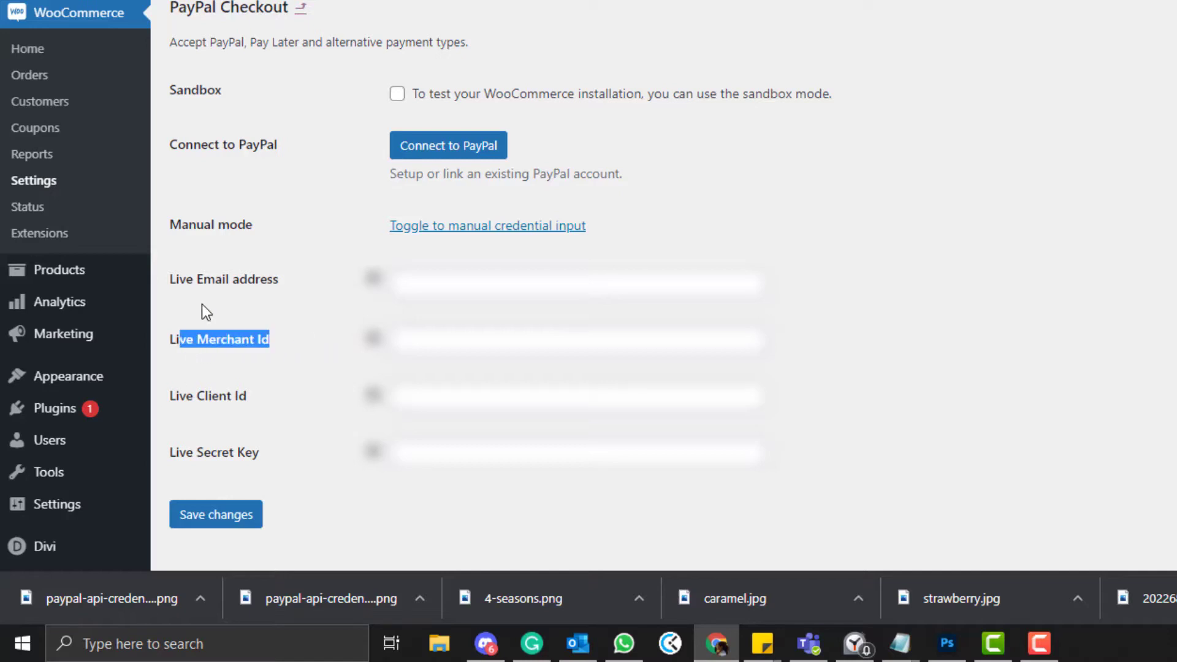
left_click(212, 287)
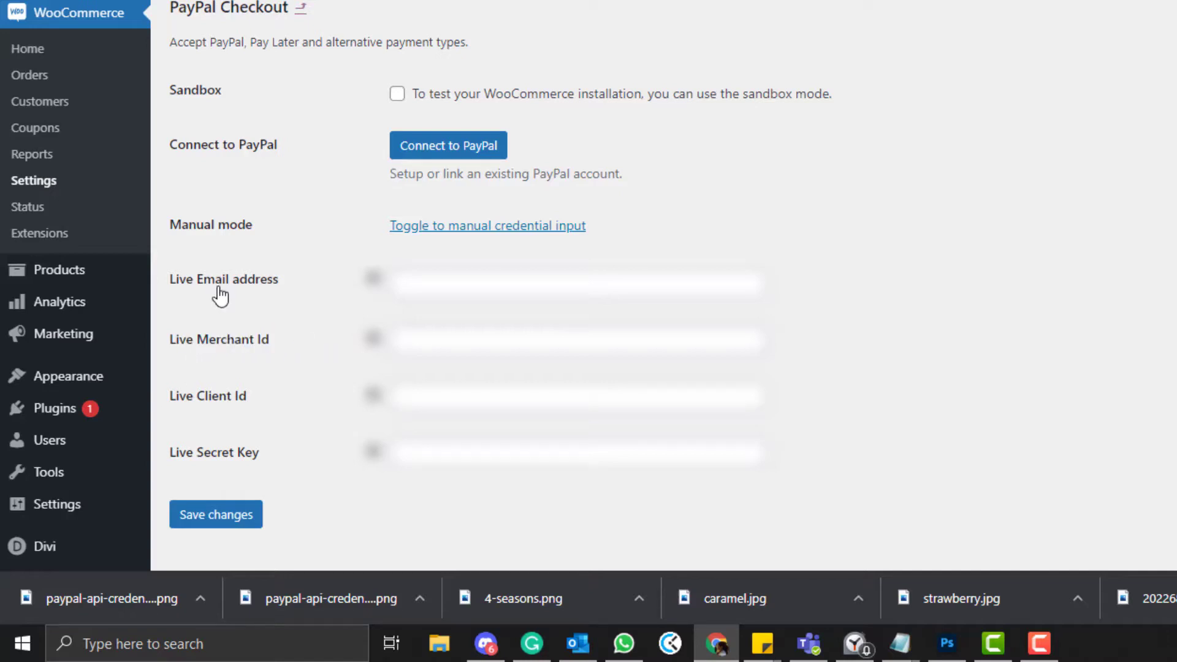
left_click(232, 344)
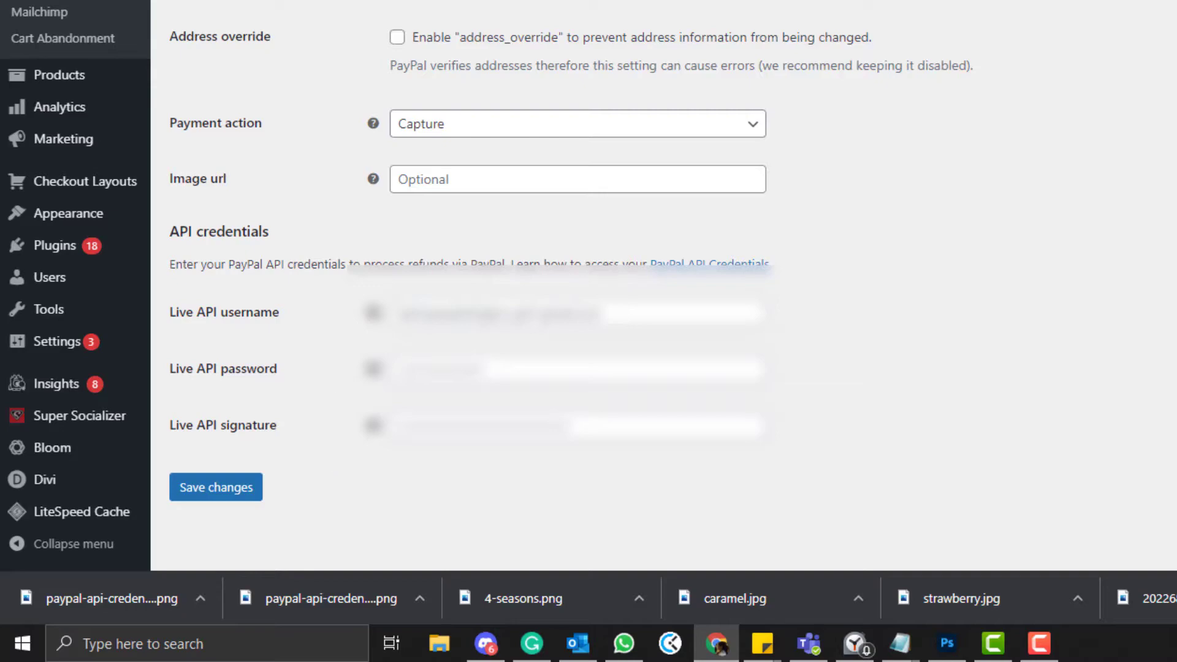
left_click(173, 7)
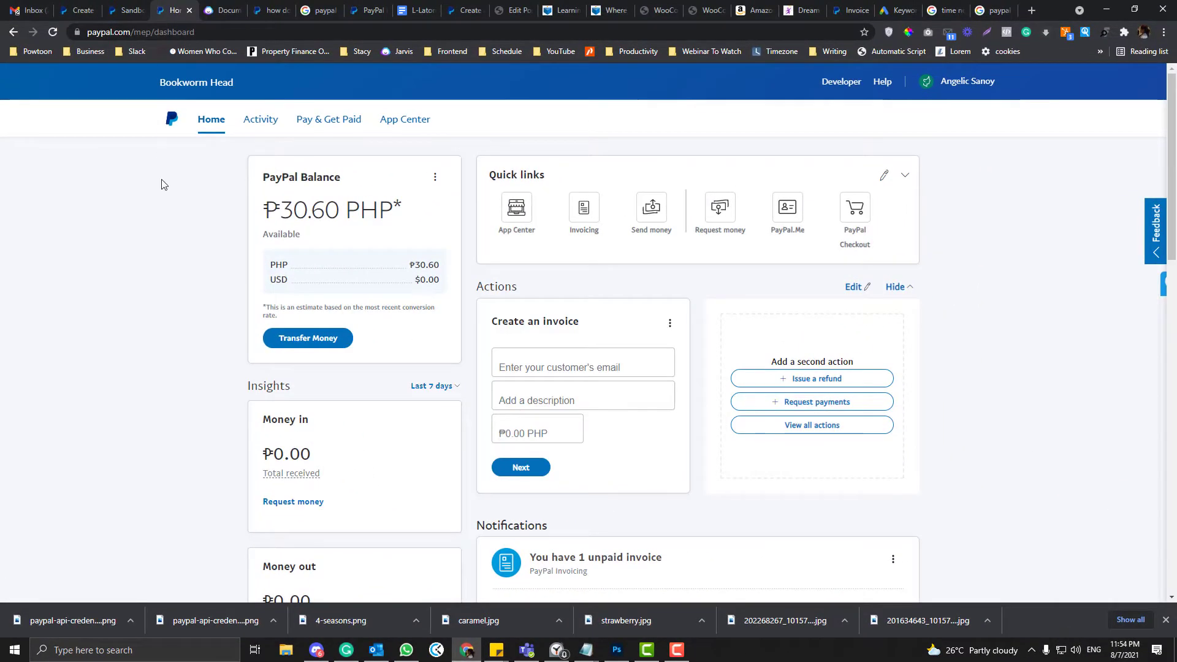
- Go from the PayPal account menu's Account Settings to the PayPal Developer site
left_click(947, 84)
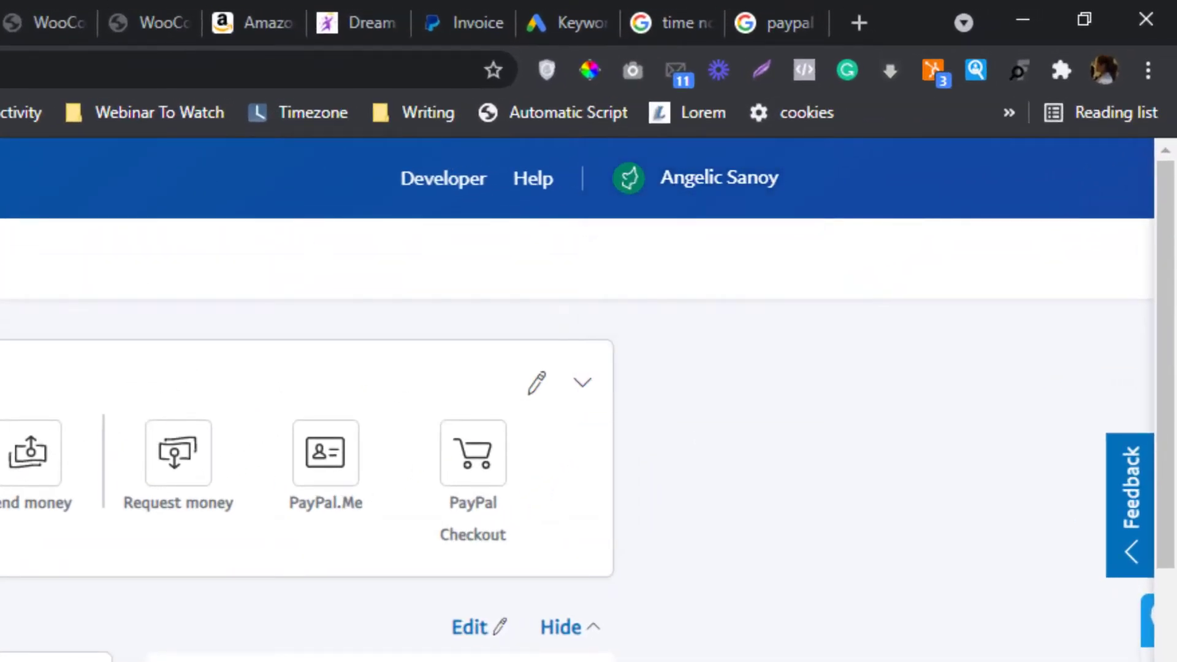
mouse_move(625, 184)
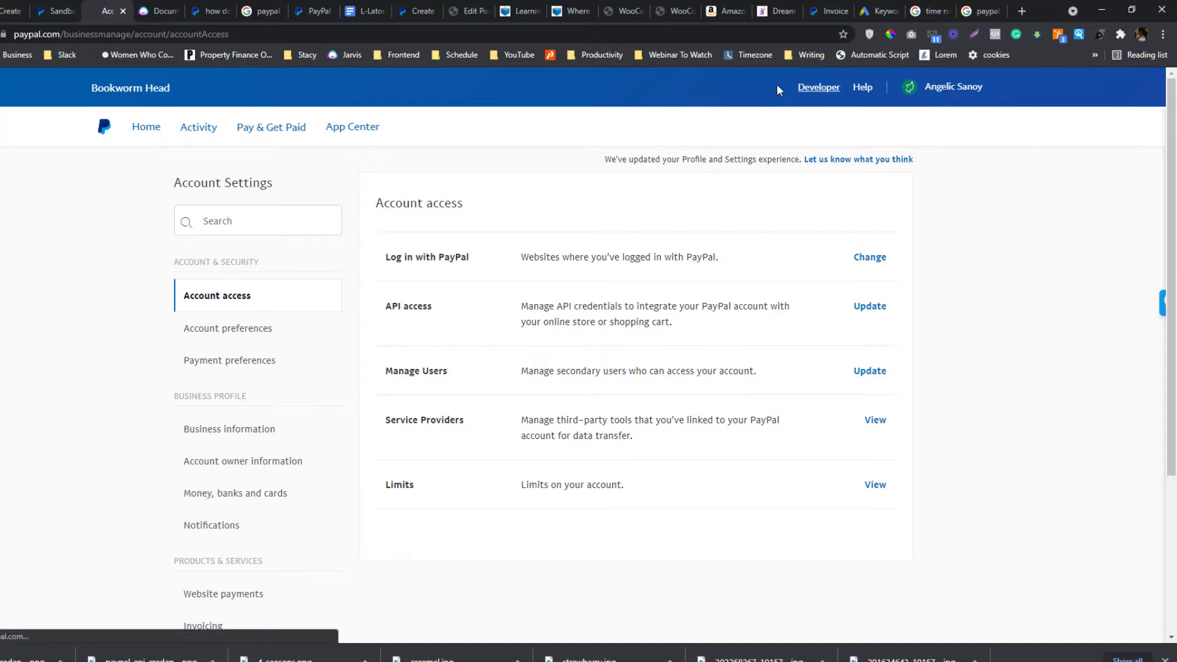
left_click(821, 89)
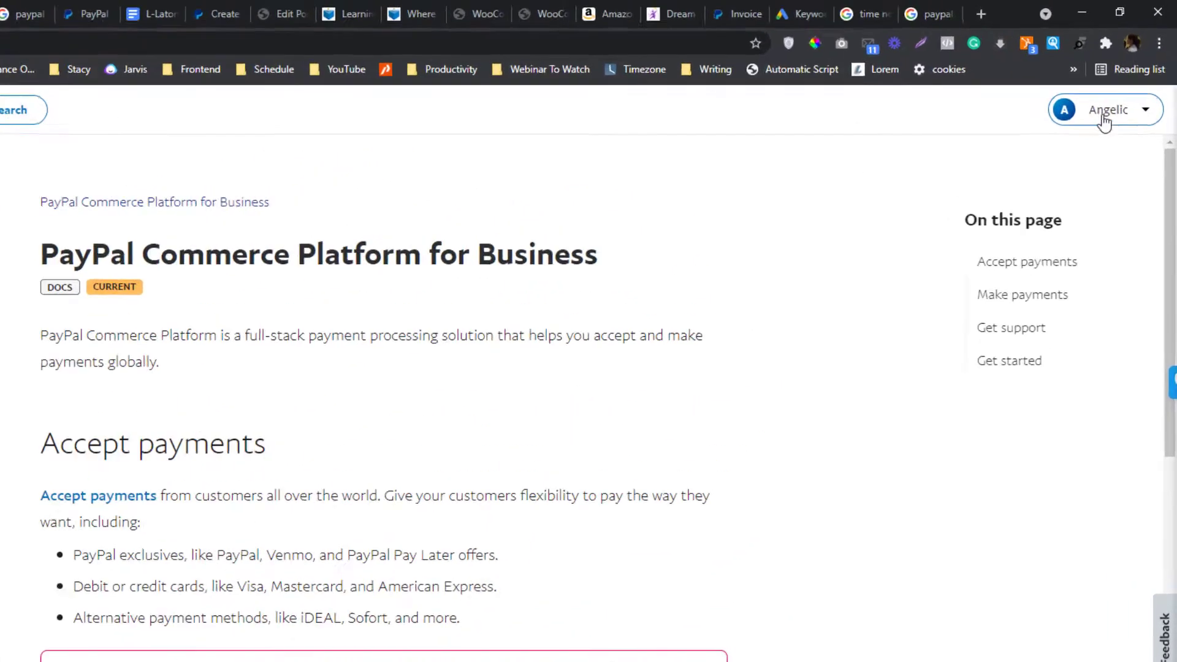
- Open My Account from the developer account dropdown, then the Sandbox Accounts list
left_click(1125, 82)
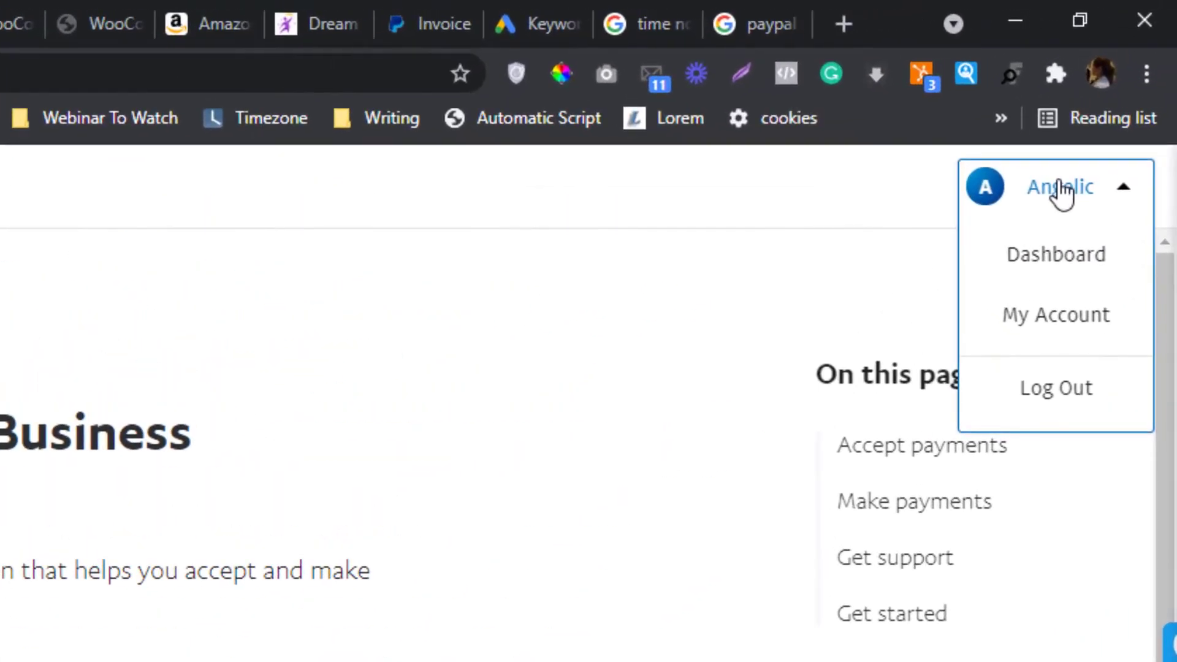
left_click_drag(1126, 82, 1125, 103)
left_click_drag(1062, 237, 1032, 318)
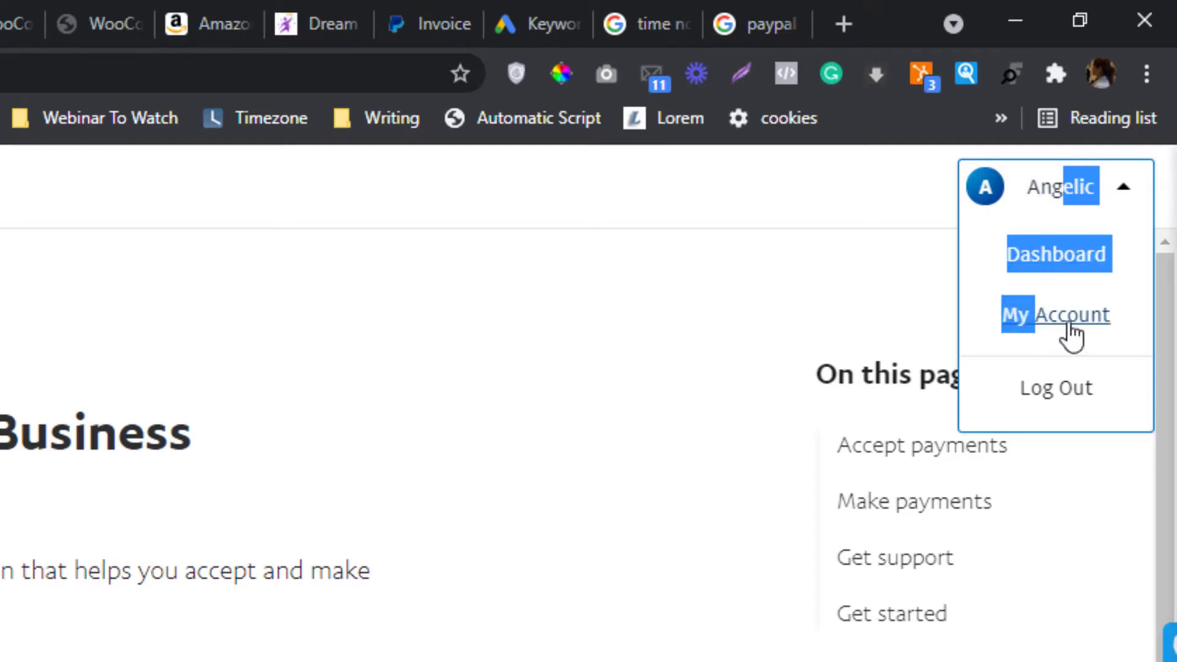
left_click(1071, 336)
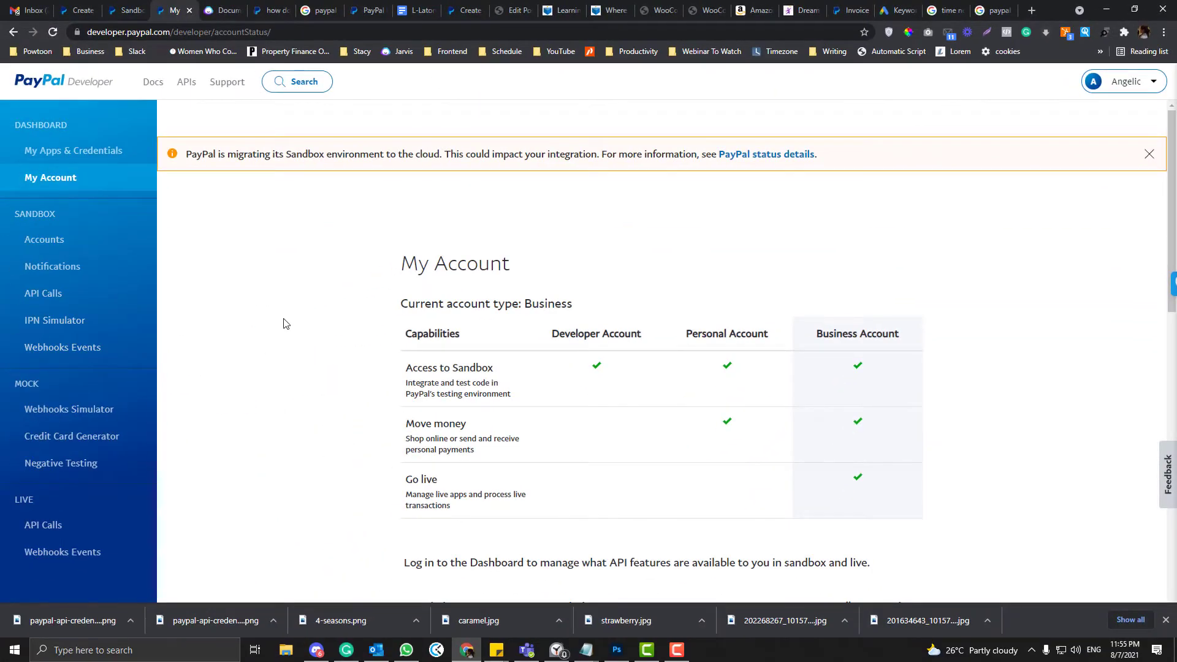
scroll(284, 324, "down", 1)
scroll(283, 324, "up", 1)
left_click(49, 240)
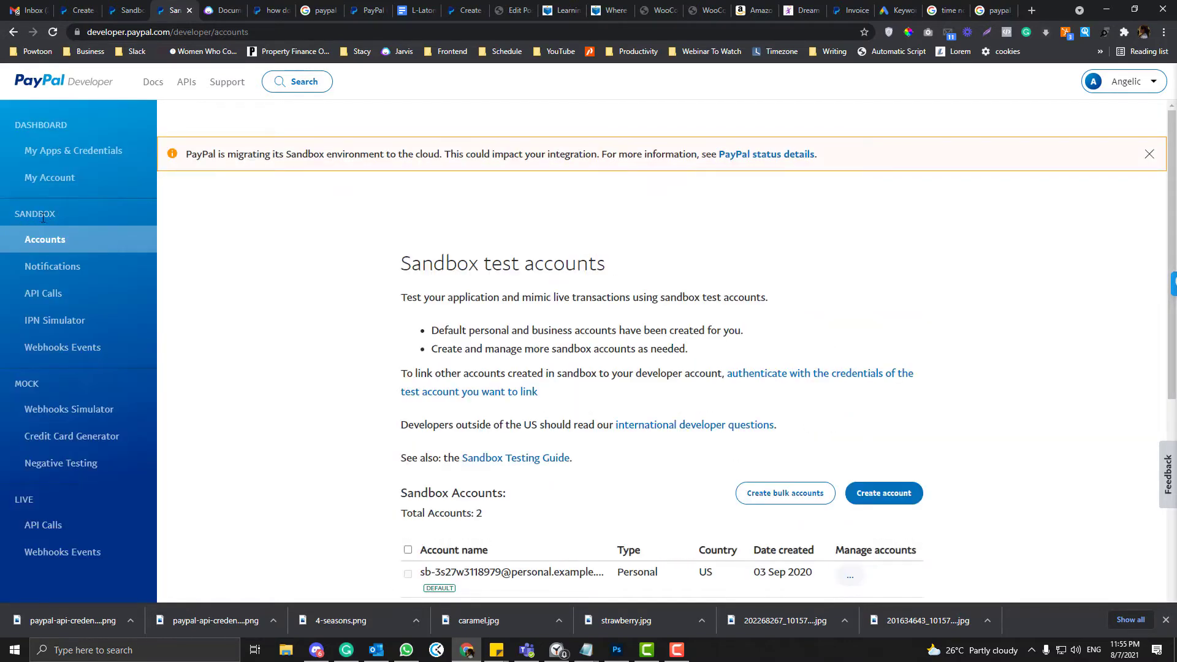
- Create a Business (Merchant) sandbox account for United States of America
left_click(515, 10)
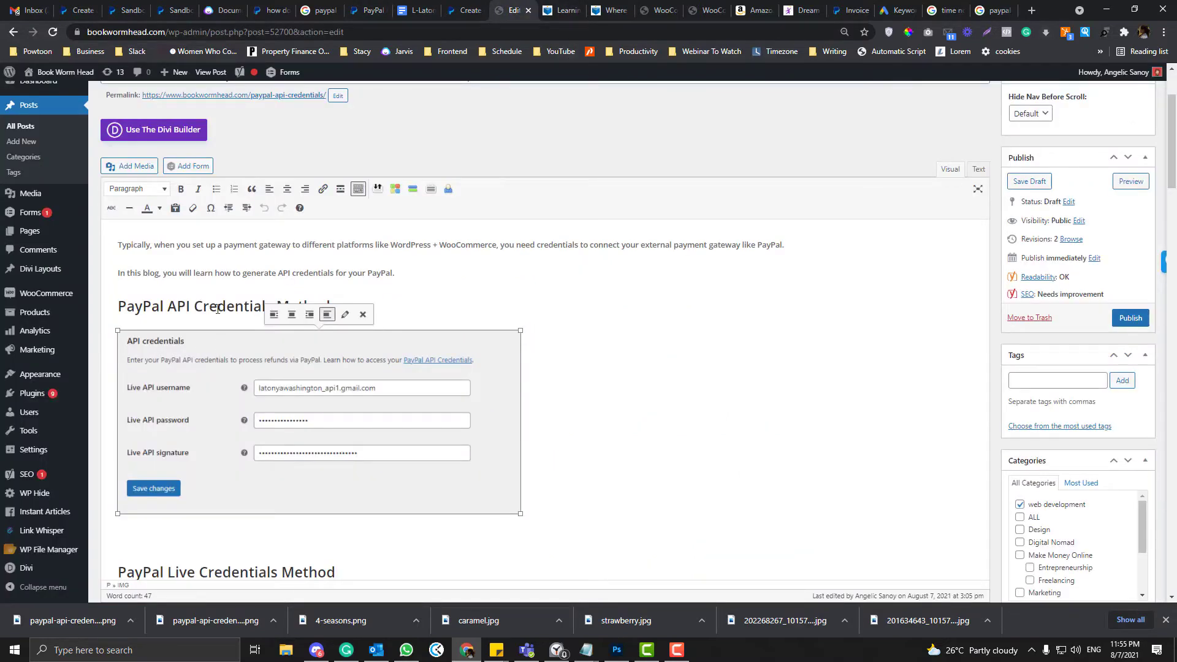
left_click(175, 10)
scroll(391, 418, "down", 2)
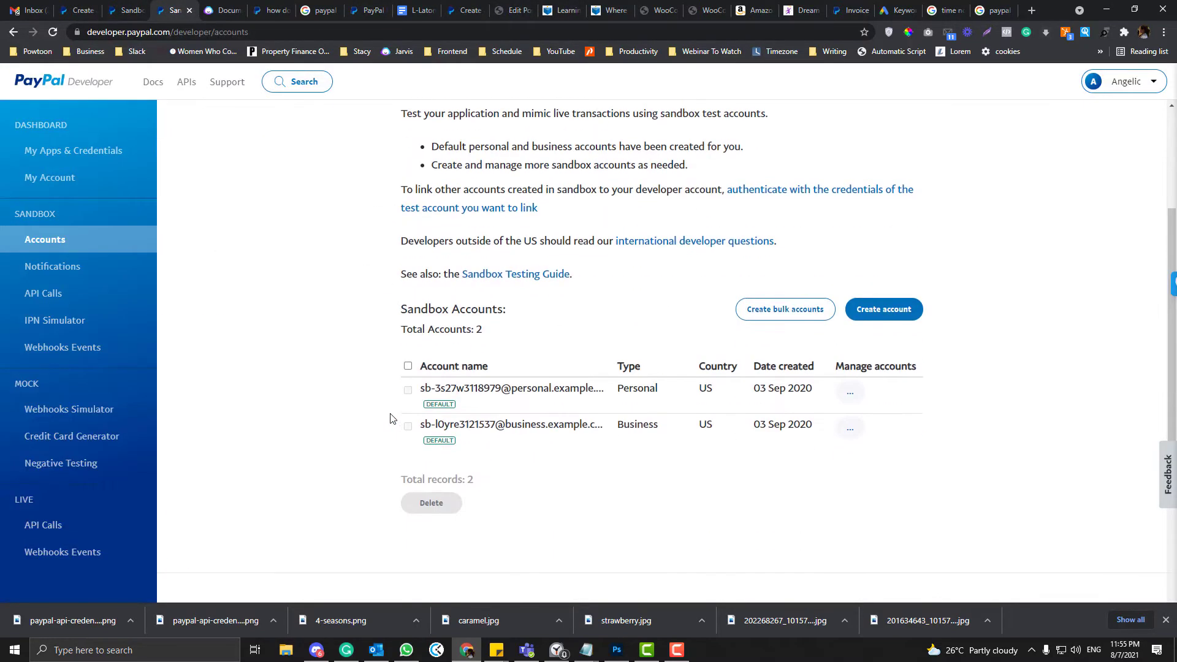
left_click(879, 309)
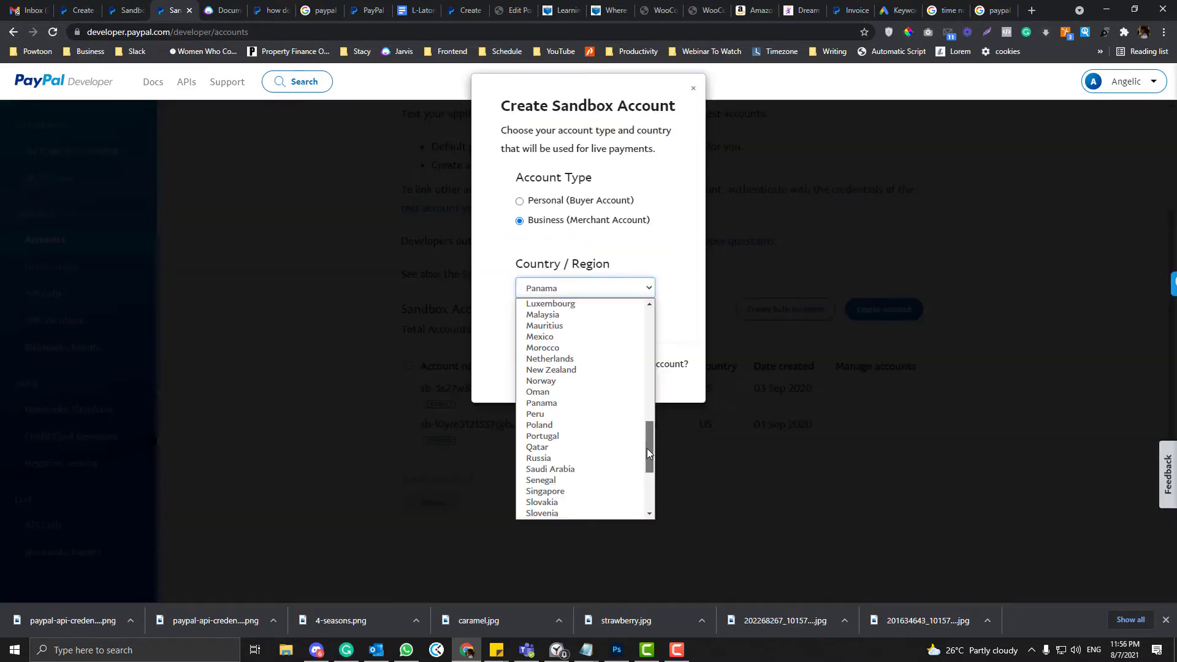
left_click_drag(646, 447, 650, 350)
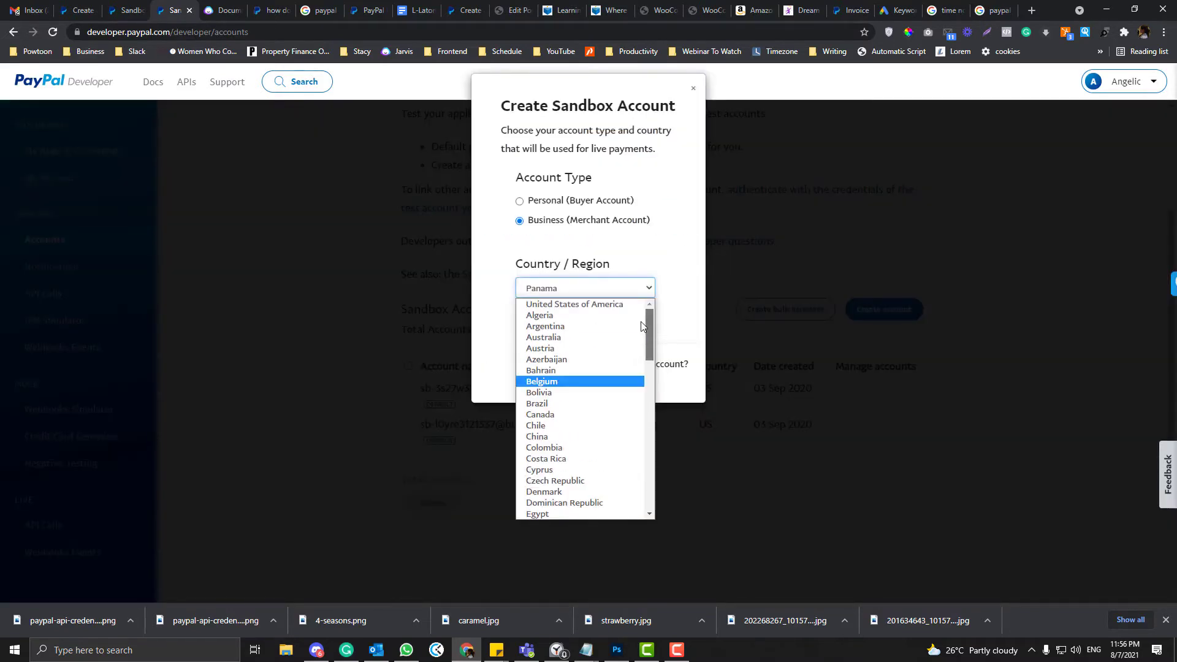
left_click(604, 308)
left_click(567, 320)
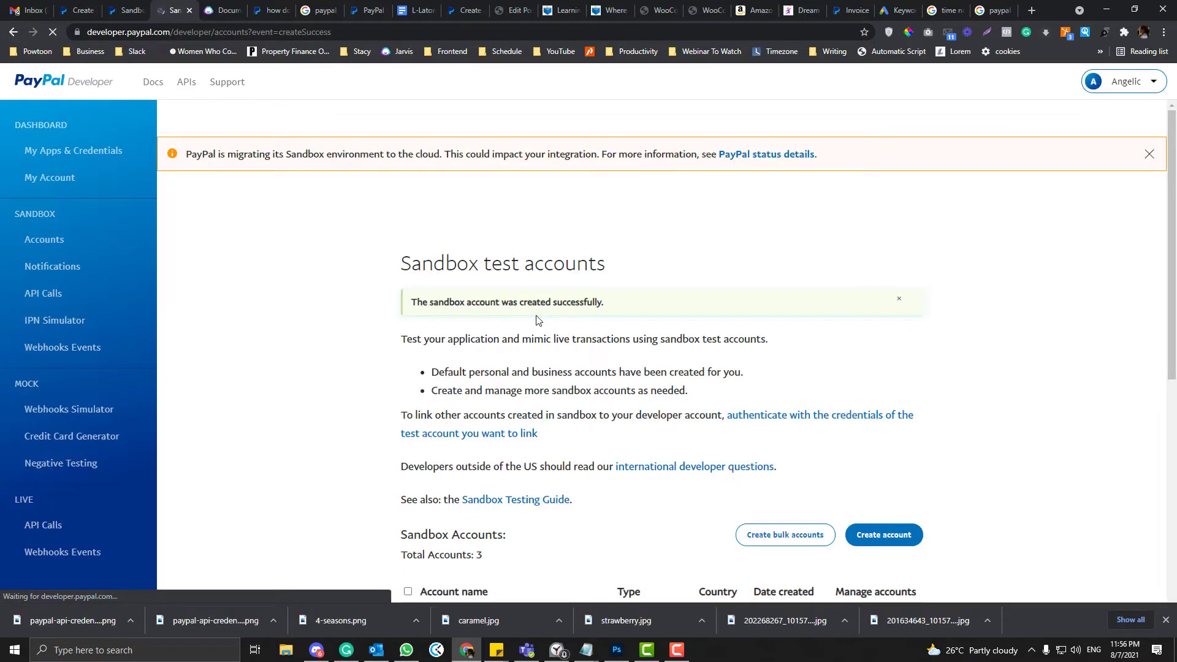
- Open the new business sandbox account's details on its API Credentials tab
scroll(538, 317, "down", 5)
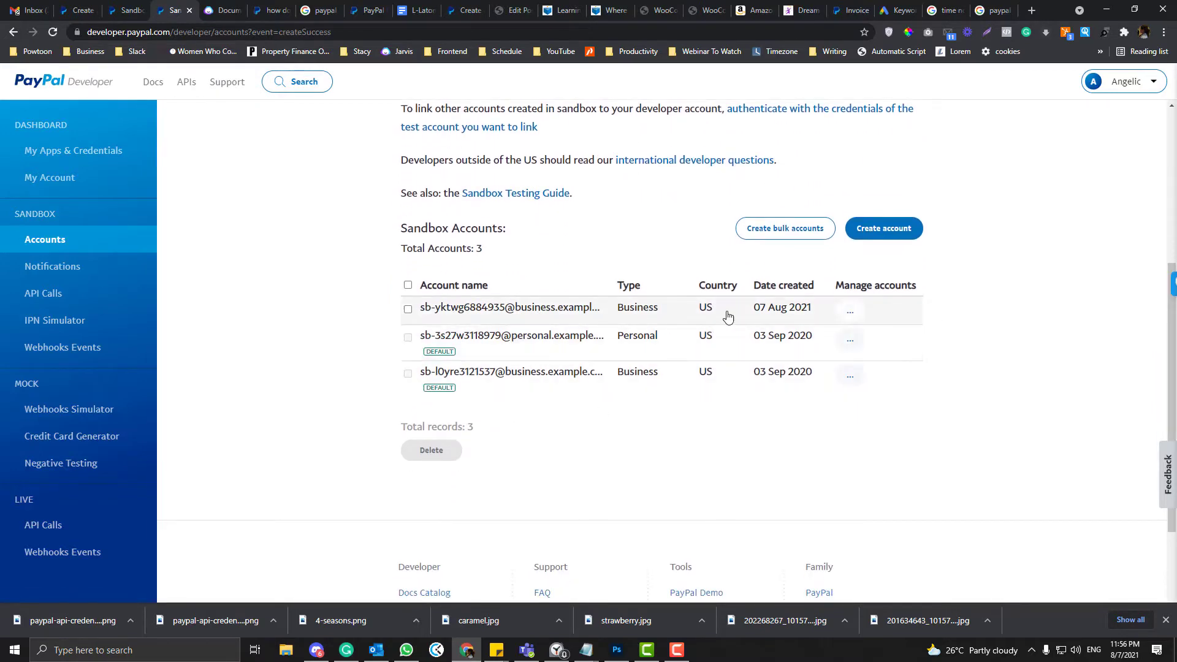
left_click(854, 311)
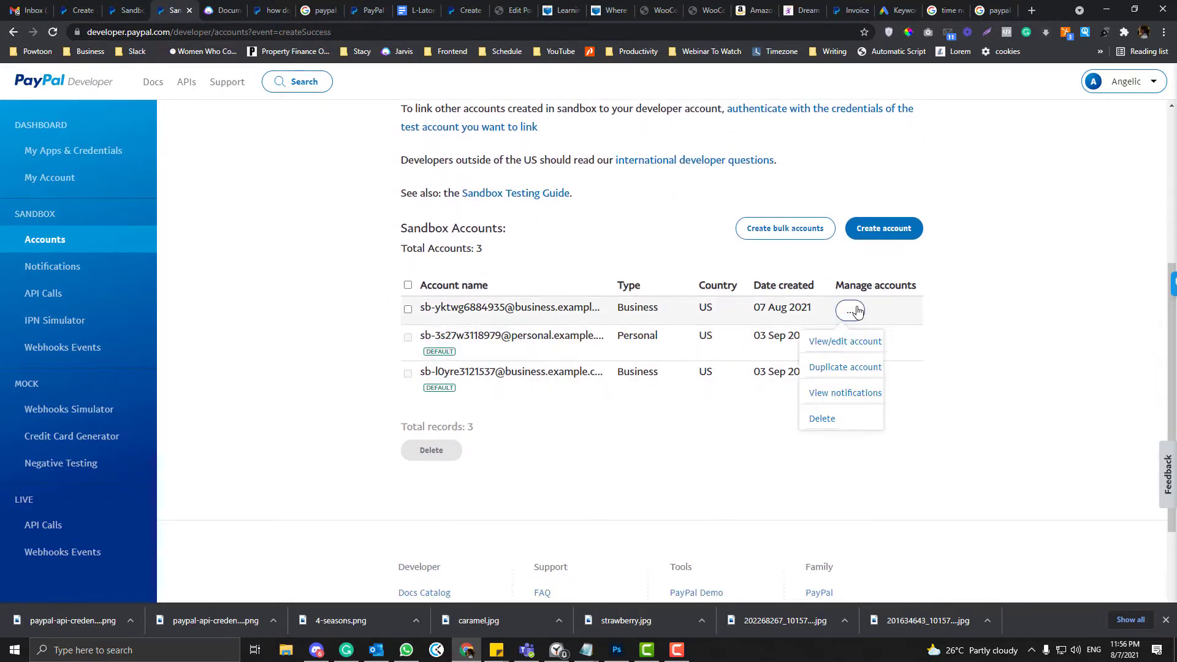
left_click(823, 343)
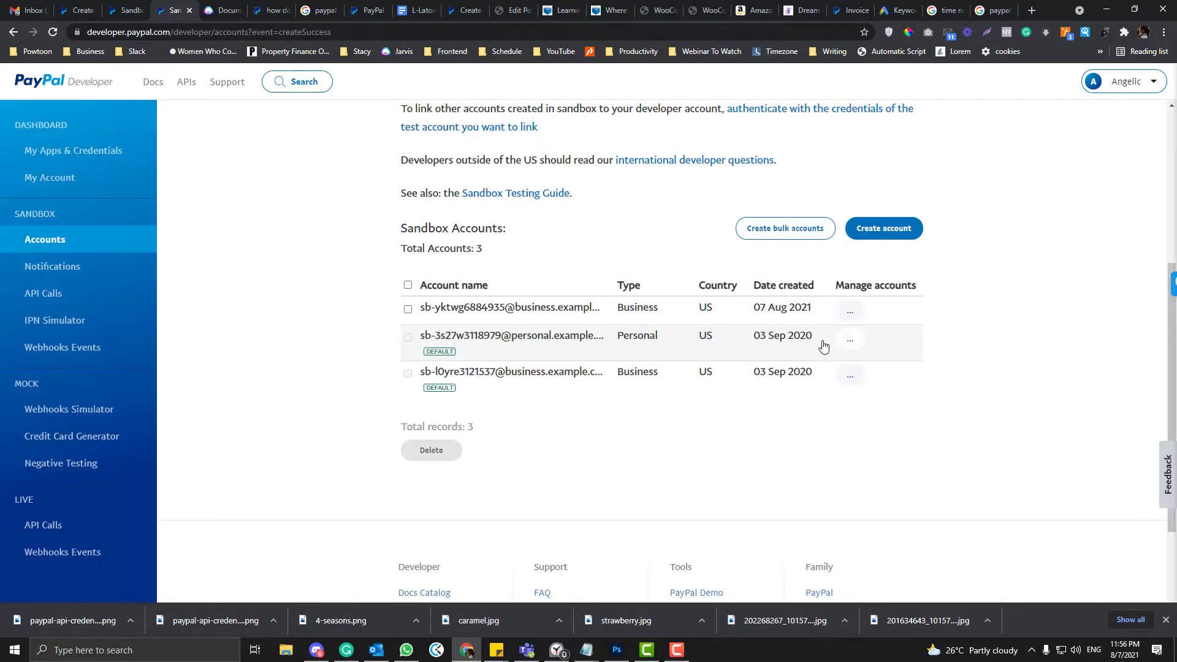
scroll(460, 302, "down", 1)
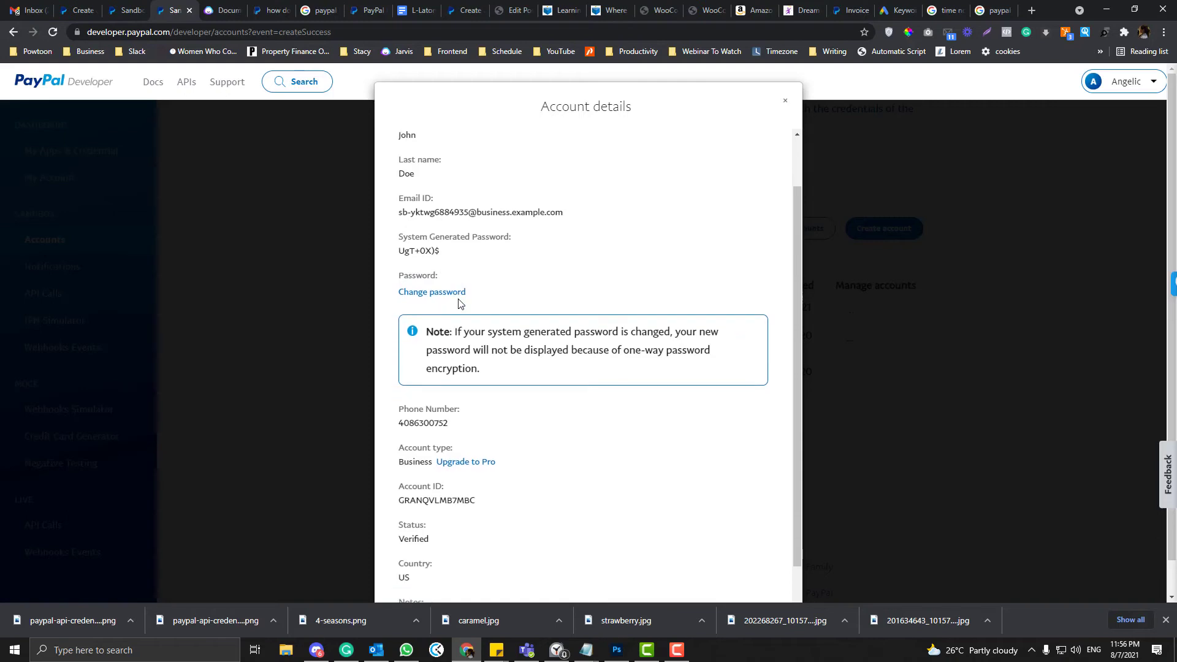
scroll(513, 311, "down", 1)
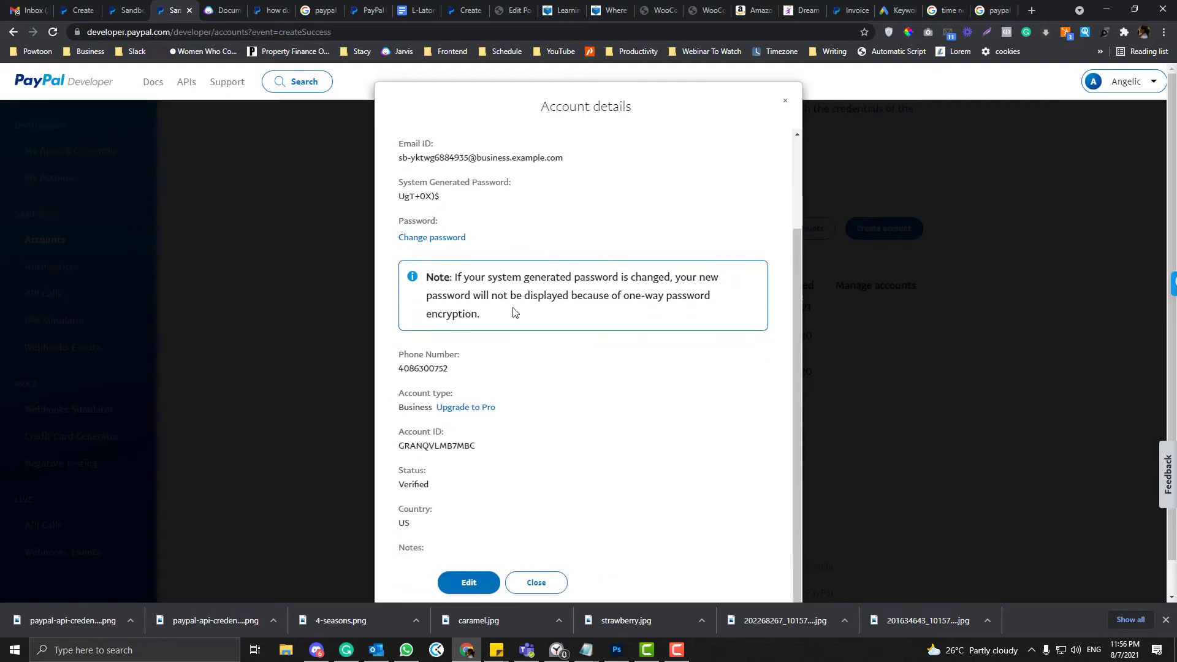
scroll(514, 312, "up", 2)
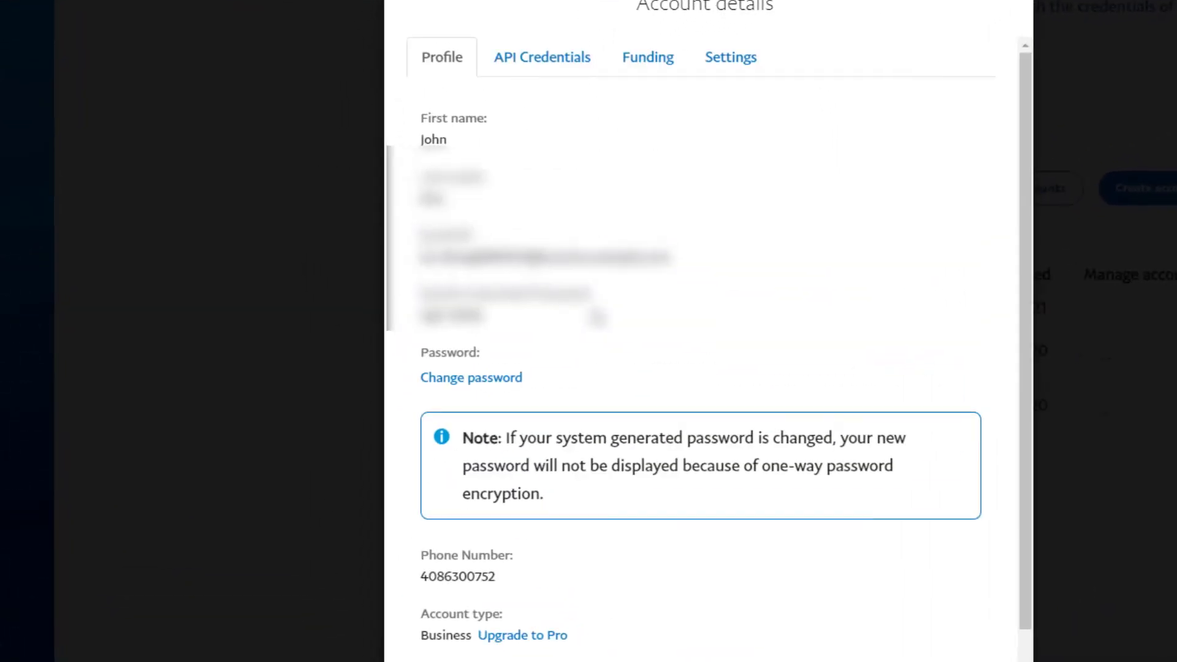
left_click(576, 56)
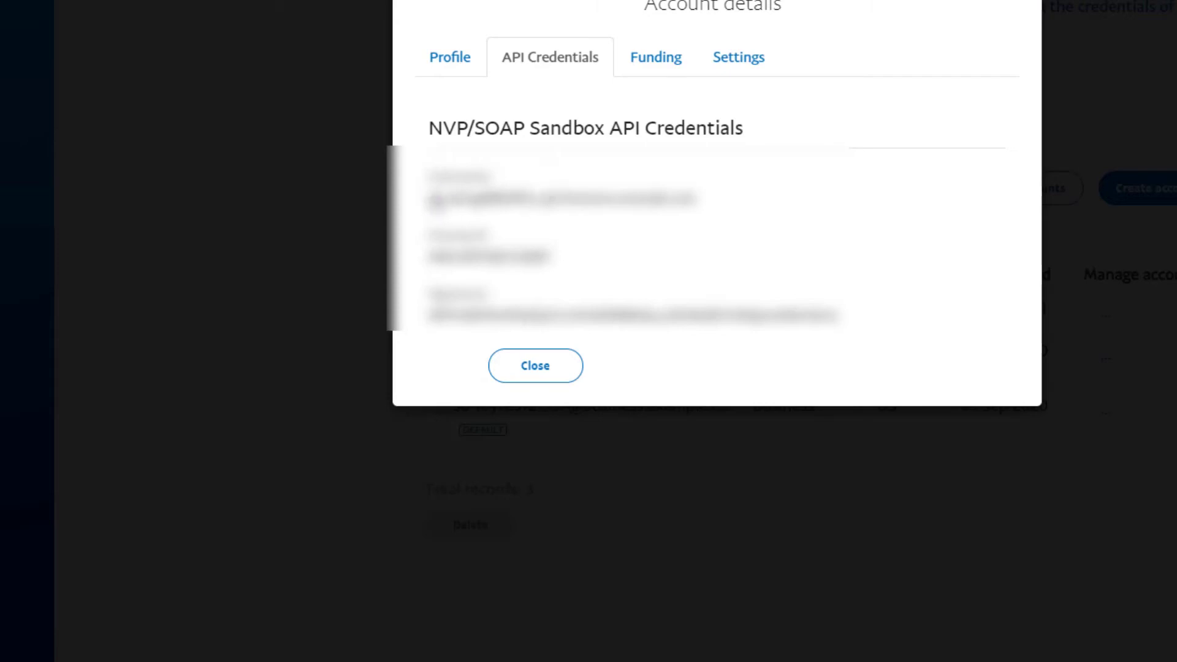
- Select the sandbox API username, password and signature together
left_click_drag(436, 200, 750, 210)
left_click_drag(425, 270, 619, 276)
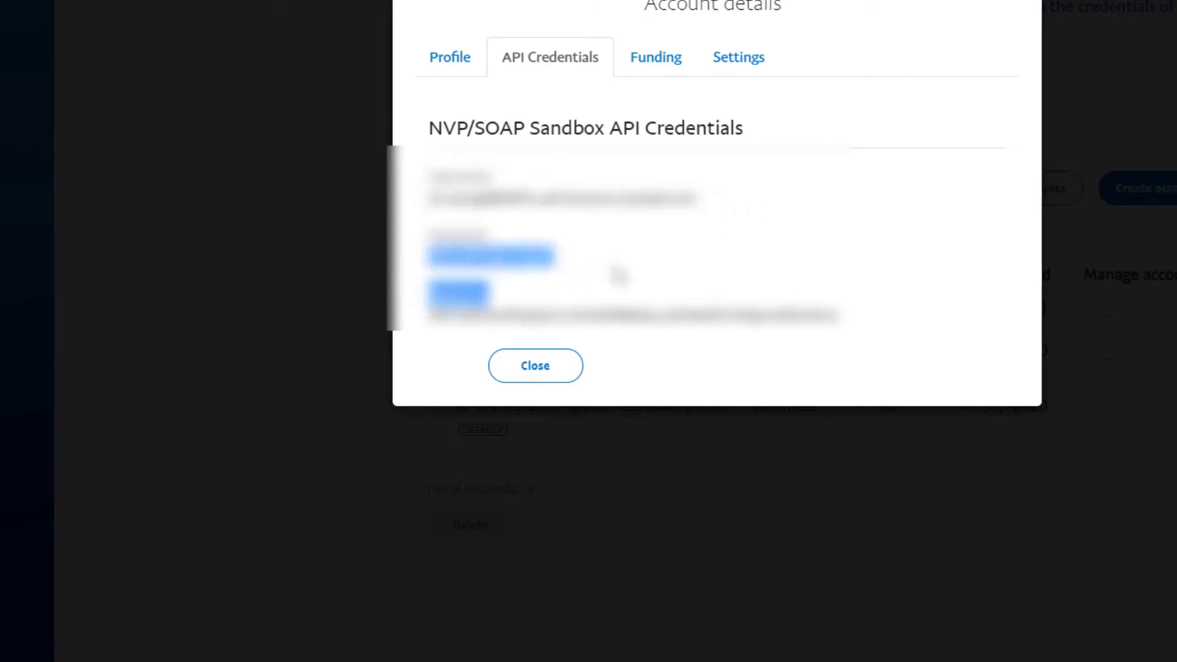
left_click_drag(430, 316, 932, 324)
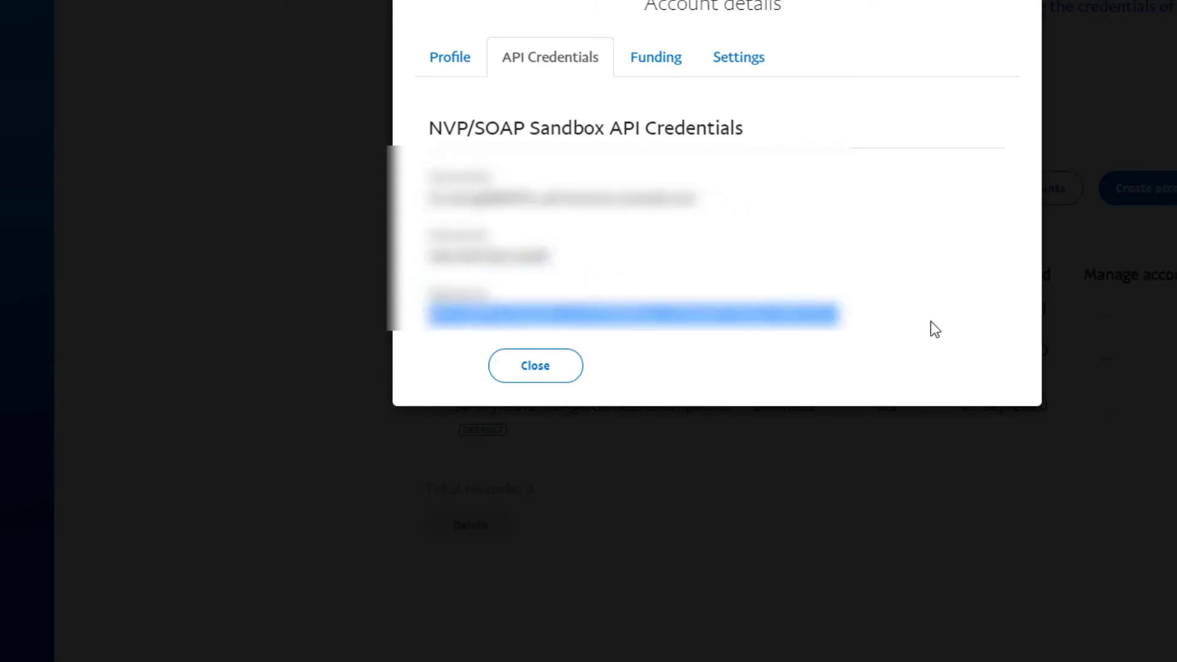
mouse_move(431, 176)
left_mouse_down()
mouse_move(815, 333)
mouse_move(888, 347)
left_mouse_up()
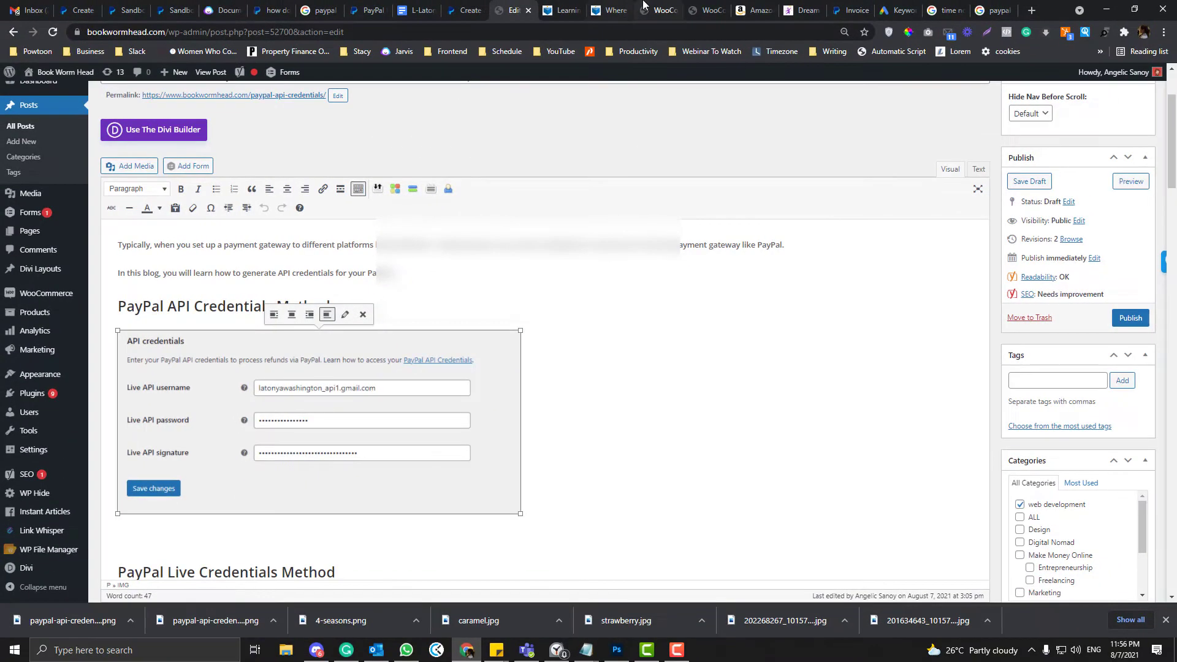
- Switch to the WooCommerce PayPal settings and compare another site's PayPal credential settings
left_click(656, 10)
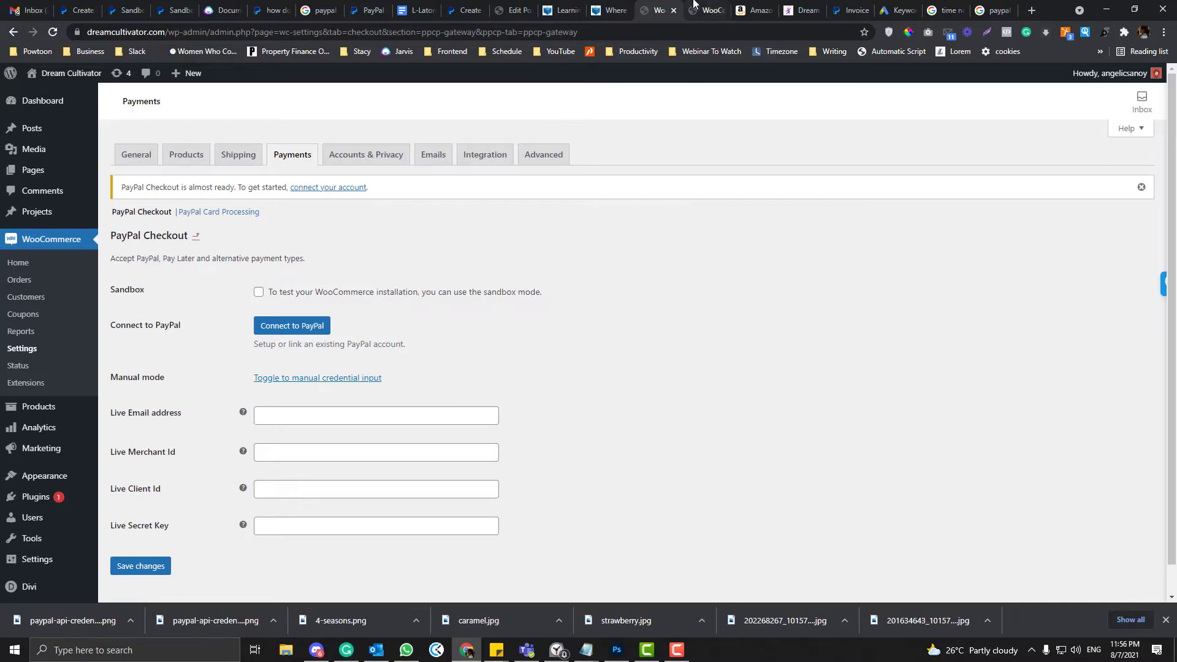
left_click(696, 7)
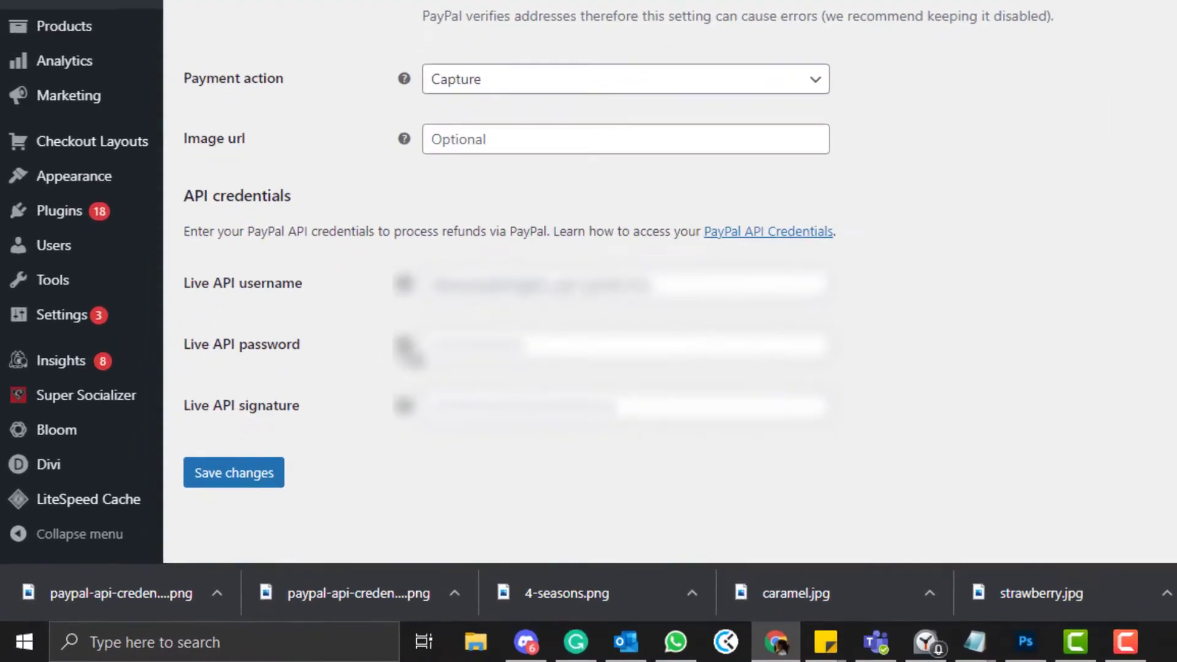
mouse_move(244, 472)
mouse_move(431, 389)
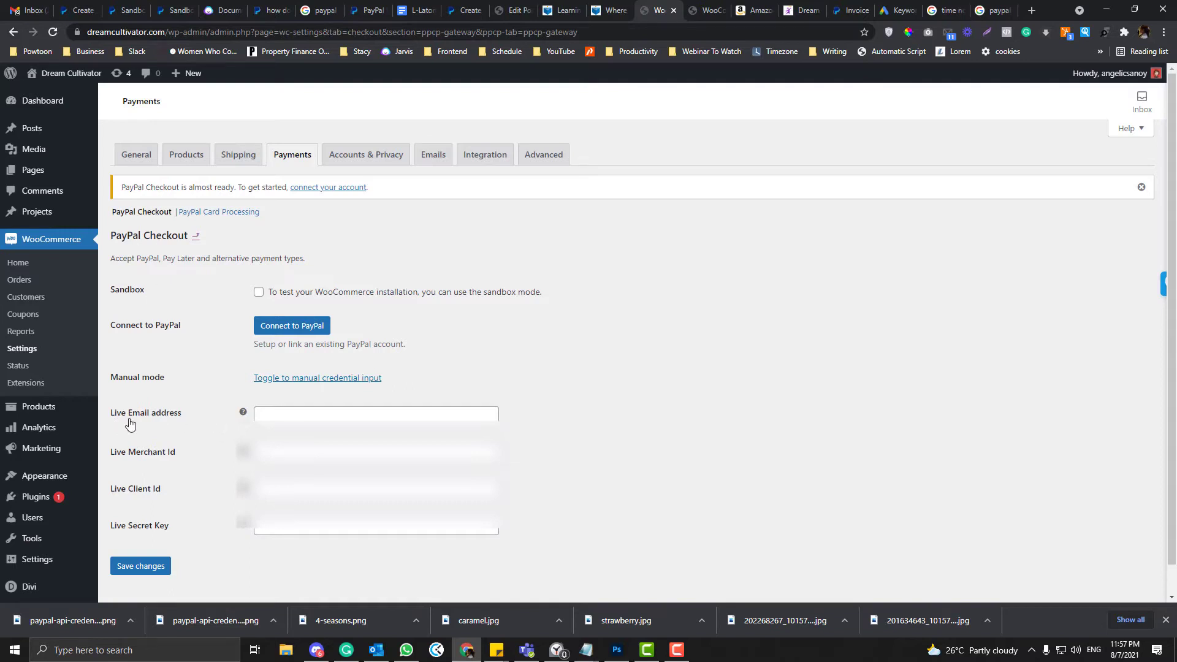
mouse_move(243, 415)
- Begin typing the live PayPal email address into the Live Email address field
left_click(296, 415)
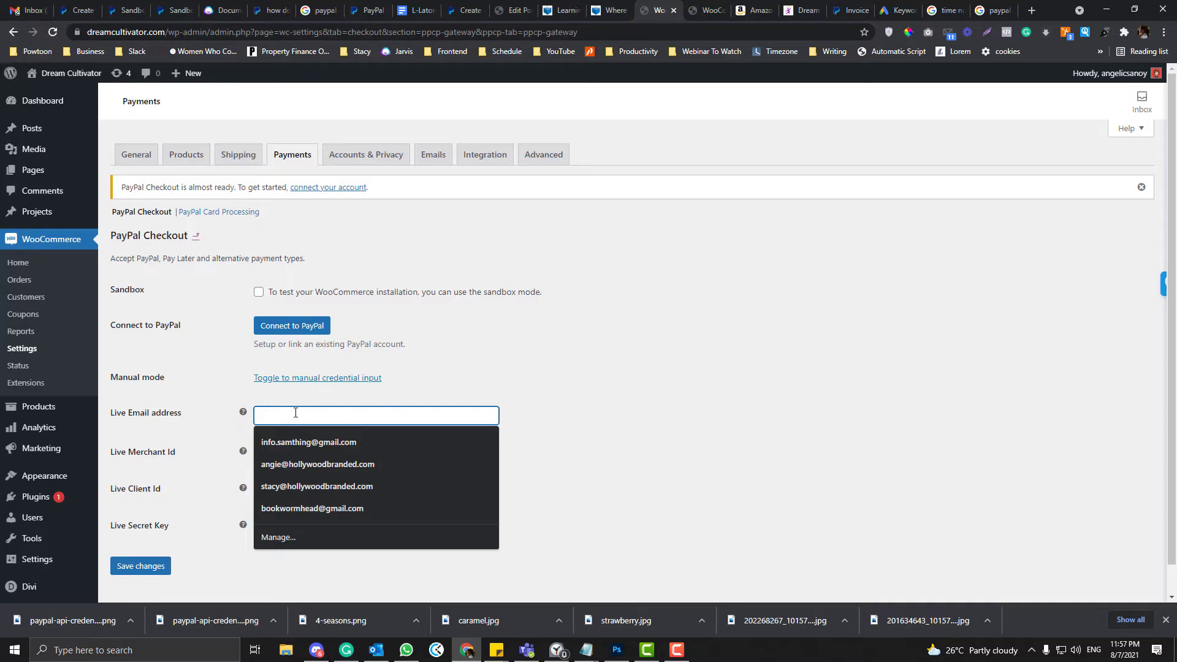
type("in")
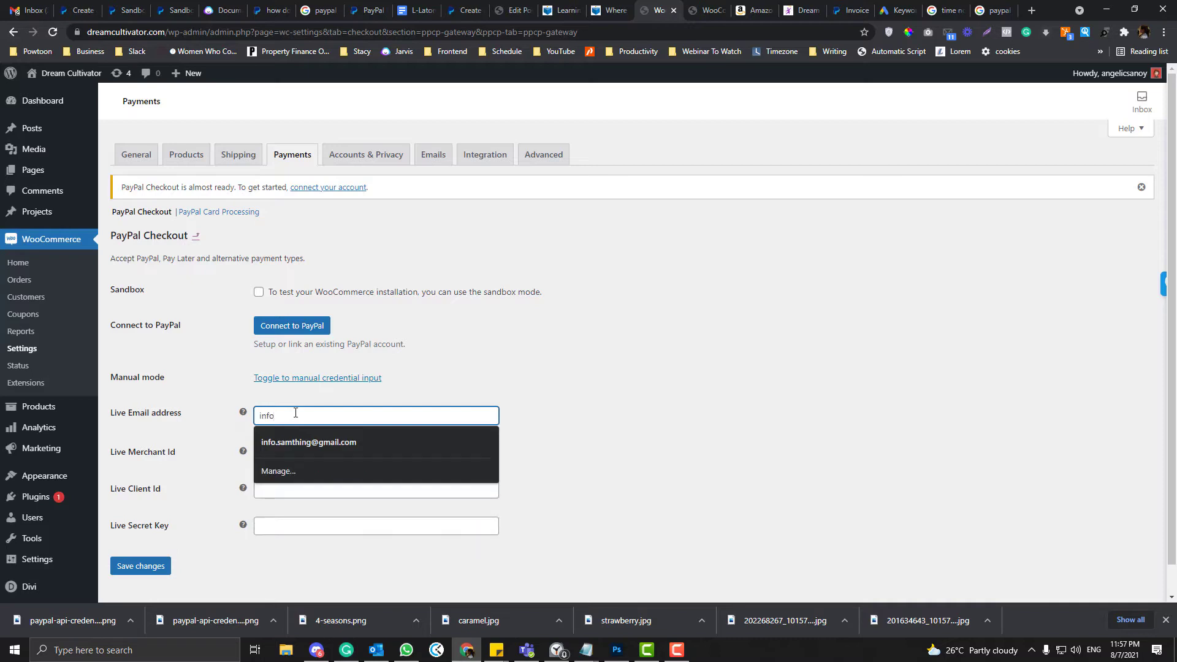
type("fo")
key("BackSpace")
key("BackSpace")
key("BackSpace")
key("BackSpace")
type("h")
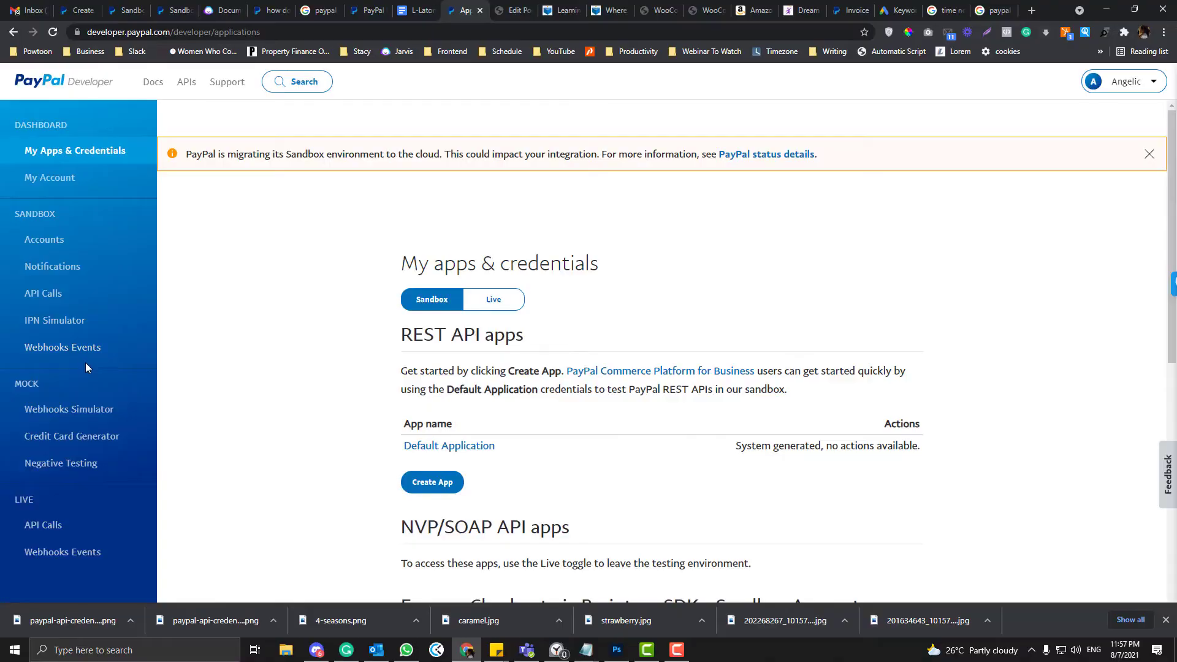
- Open the My Account page from the developer account name dropdown
left_click(1134, 83)
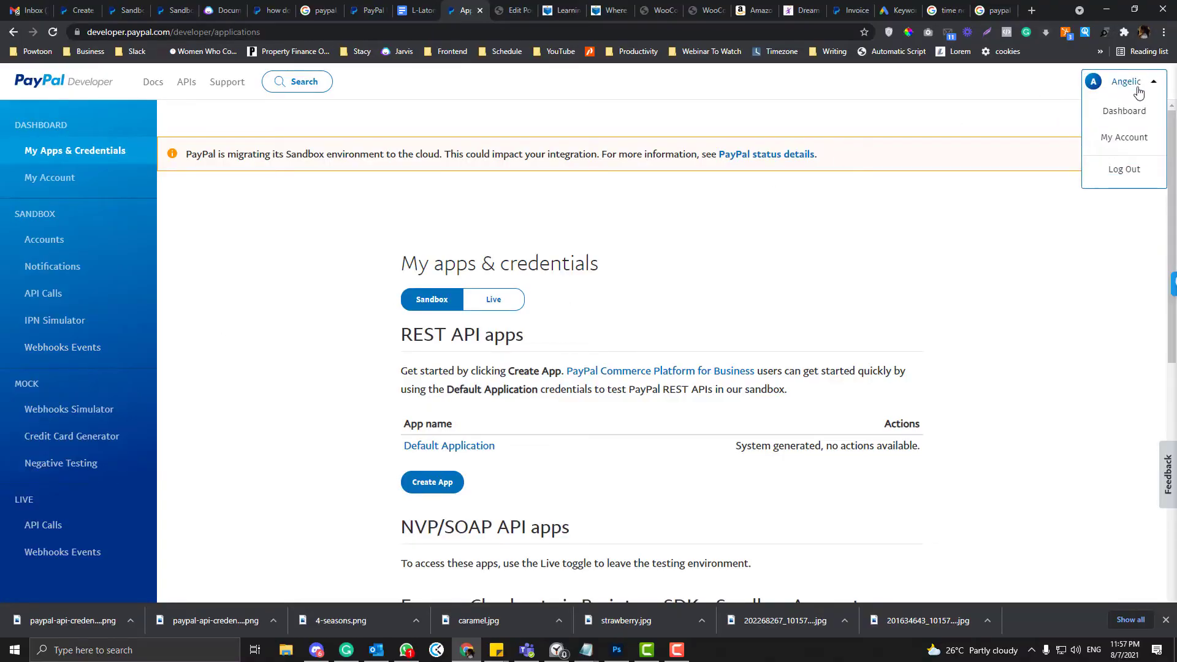
left_click(1128, 139)
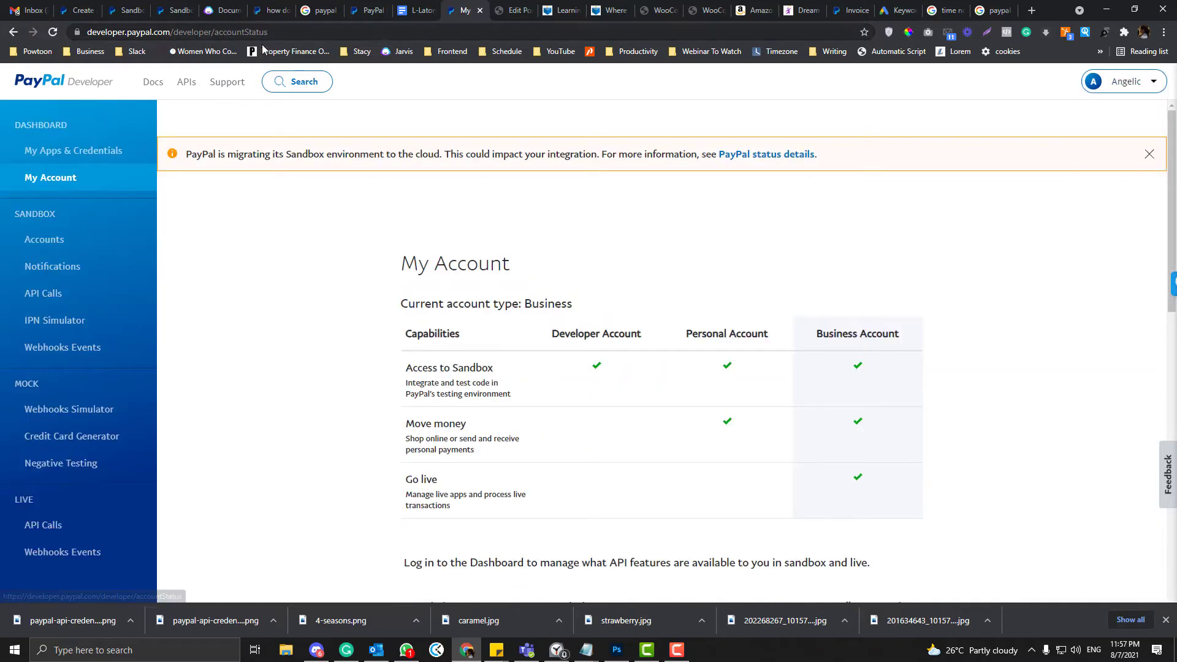
left_click(288, 52)
- Load paypal.com and switch to the logged-in PayPal account page
left_click(277, 35)
type("paypal.com")
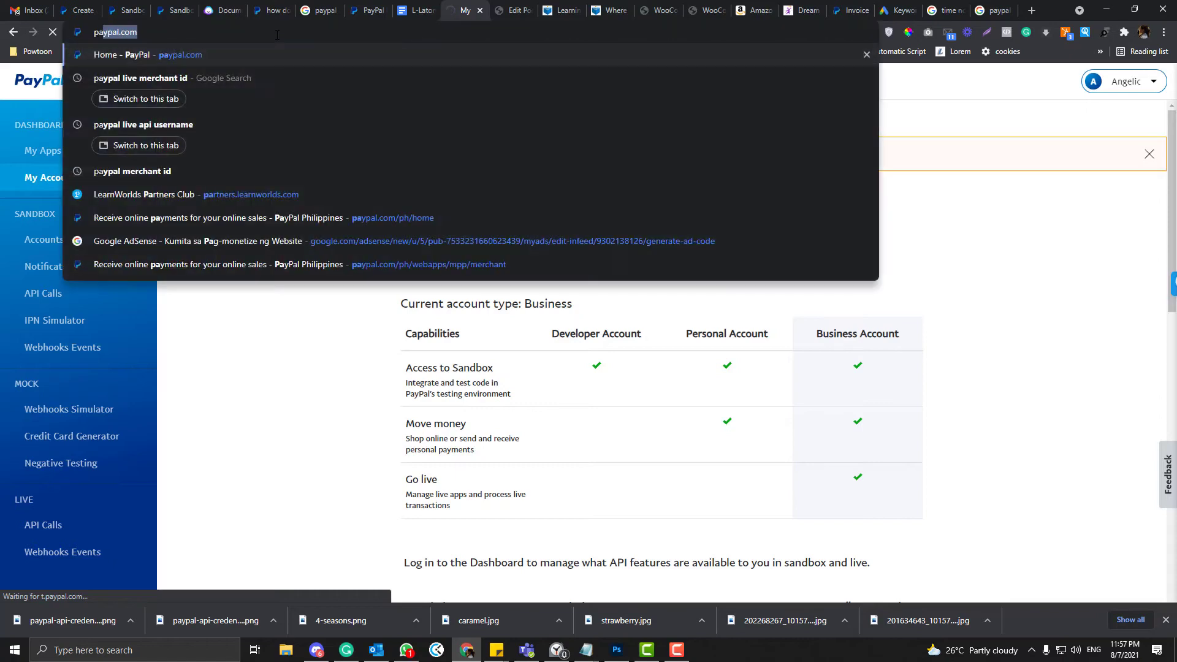
key("Return")
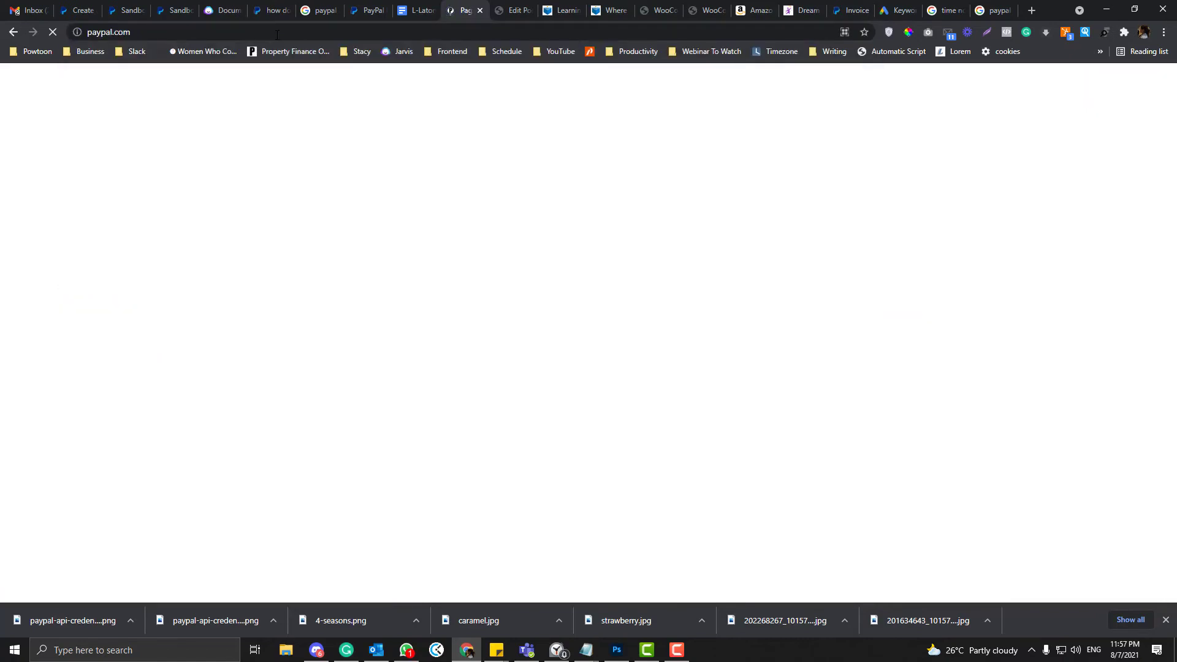
left_click(259, 27)
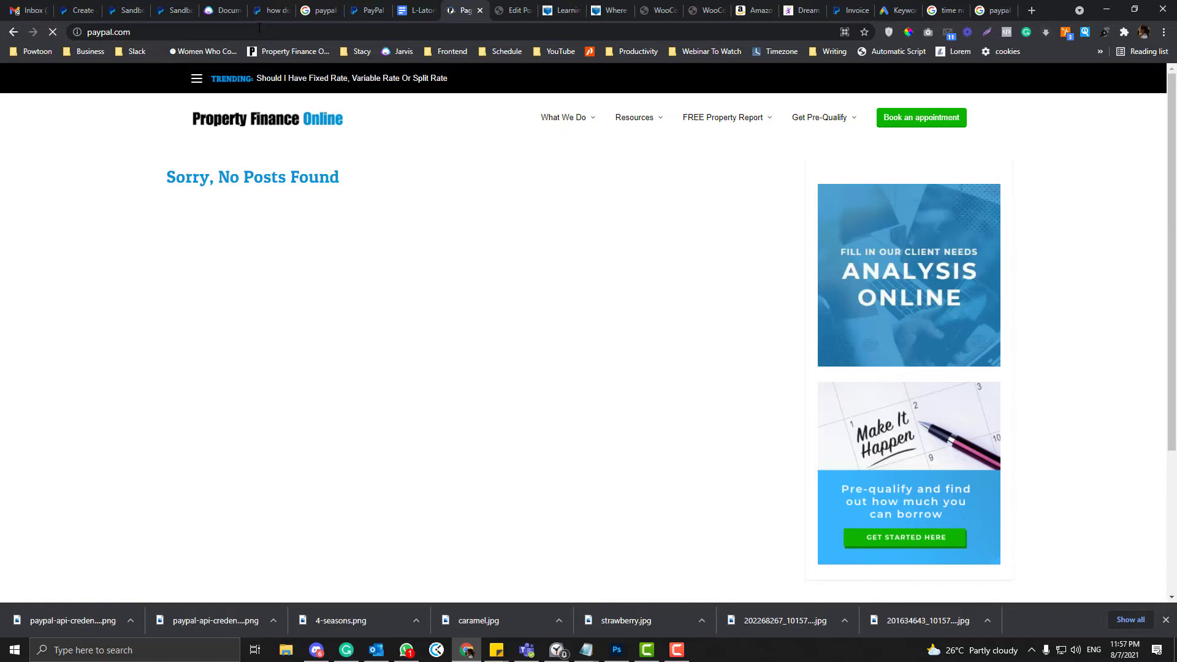
left_click(374, 9)
- Open Account Settings > Business information and select the PayPal Merchant ID
mouse_move(928, 87)
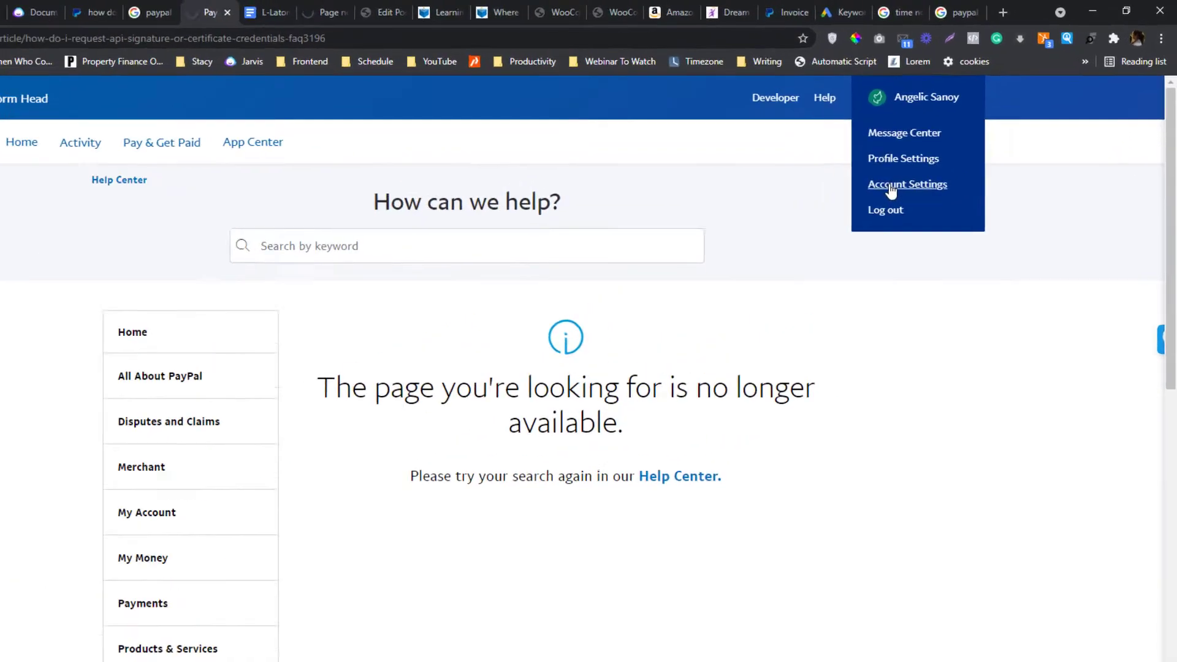
left_click(699, 312)
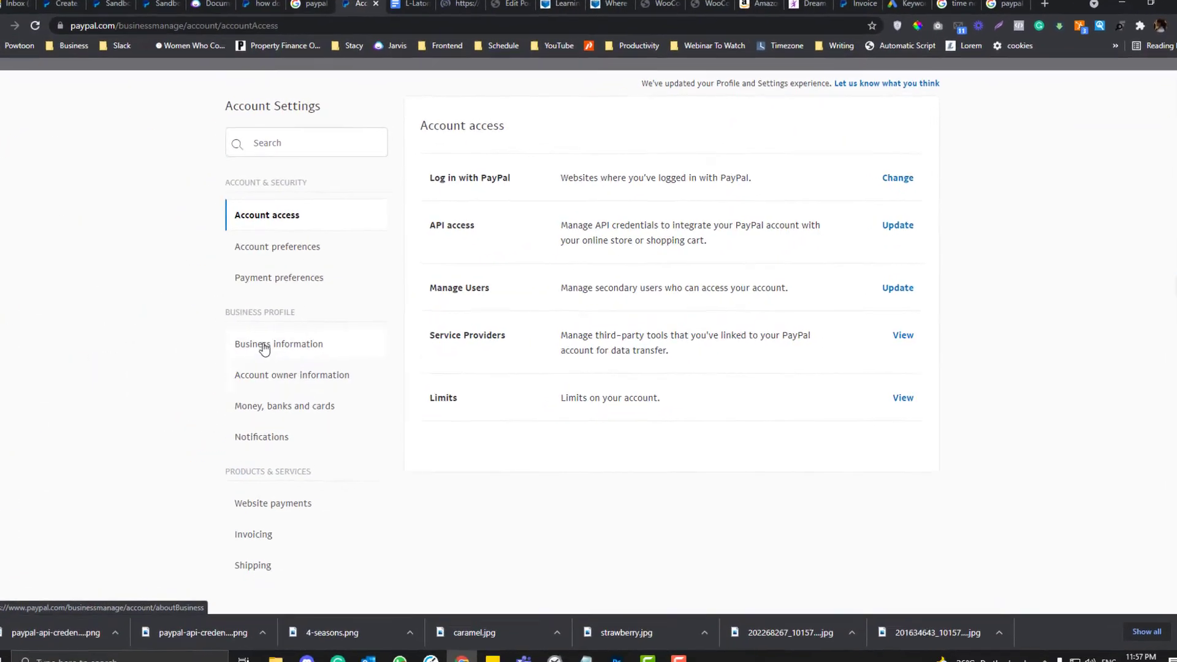
left_click(263, 345)
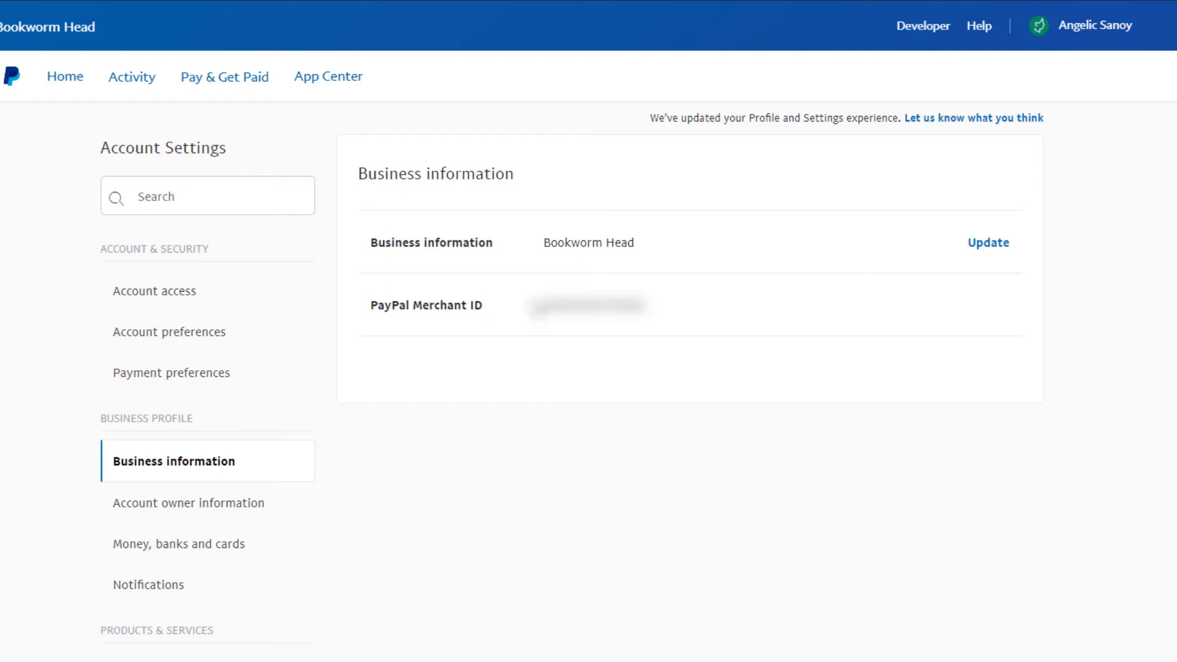
left_click_drag(533, 309, 687, 309)
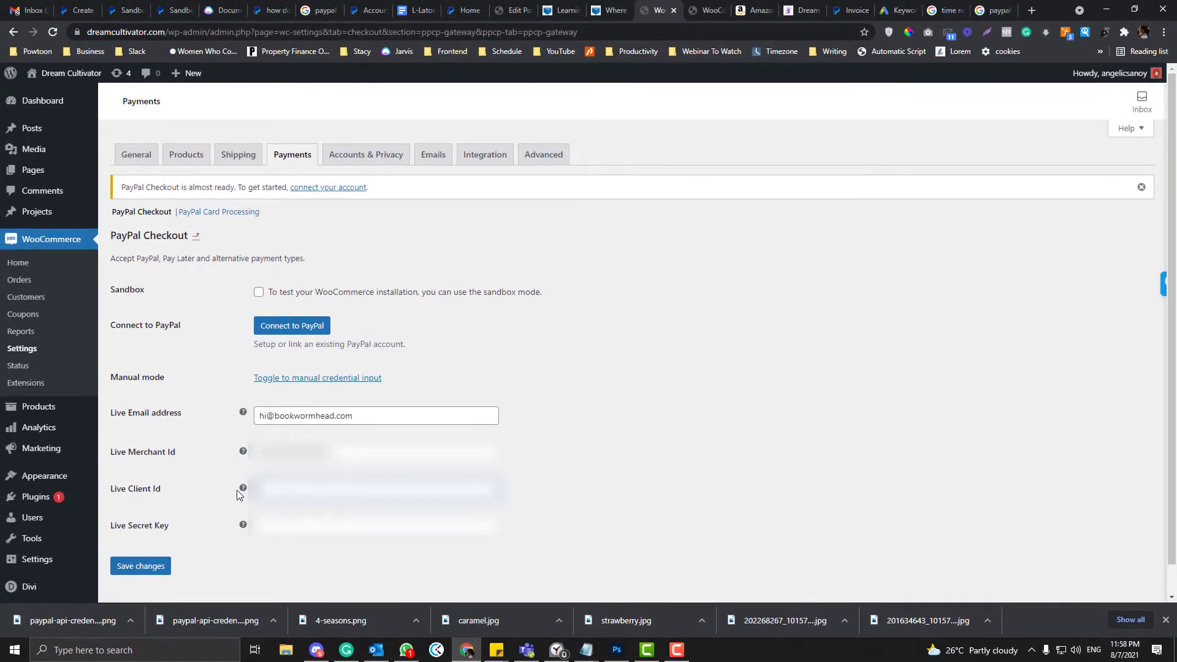
- Close the sandbox Account details dialog and go to My Apps & Credentials
mouse_move(242, 490)
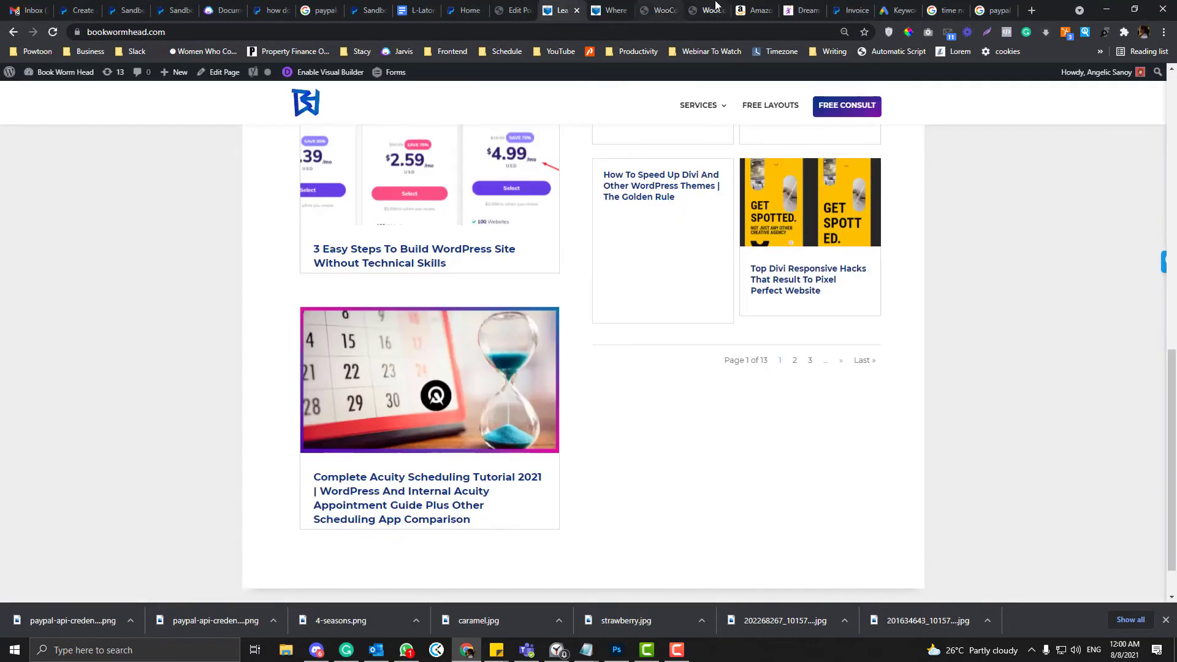
left_click(714, 9)
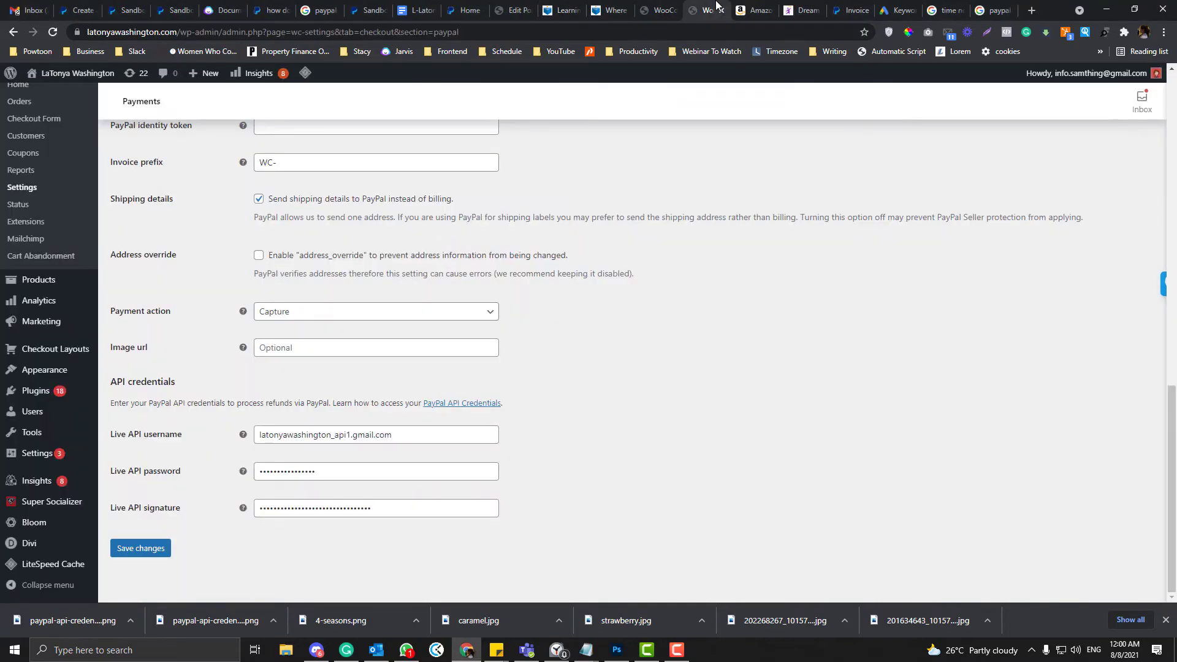
left_click(264, 9)
left_click(187, 7)
left_click(284, 210)
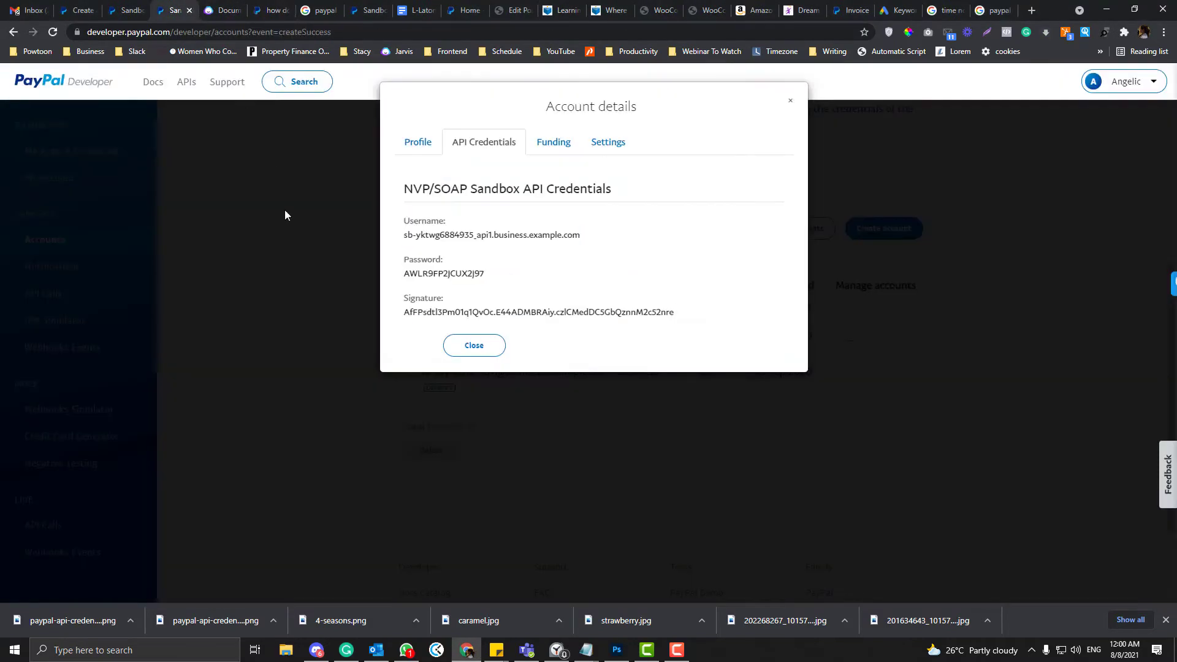
left_click(89, 151)
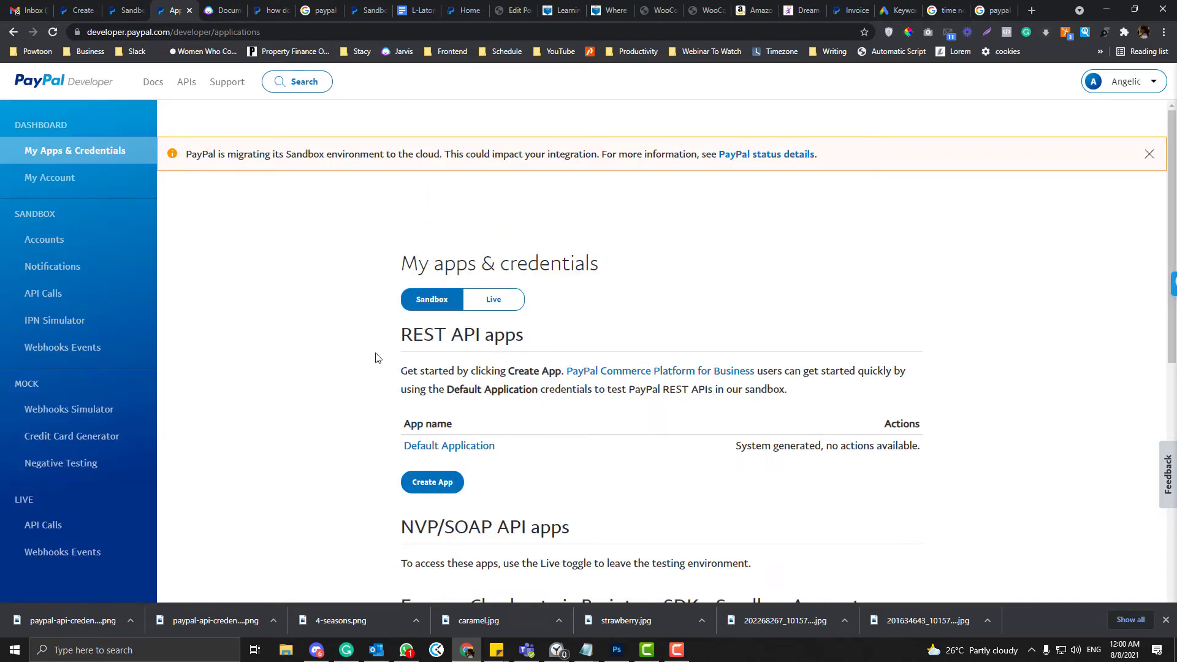
scroll(376, 358, "down", 5)
scroll(376, 358, "down", 2)
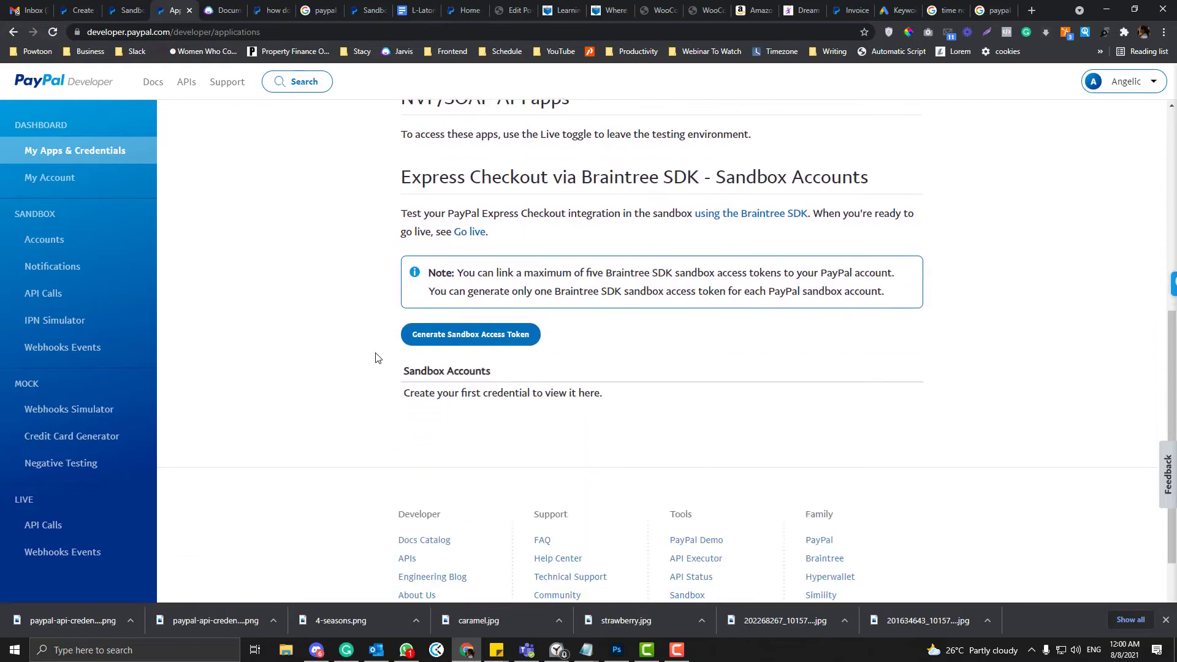
scroll(376, 357, "up", 4)
scroll(508, 326, "up", 2)
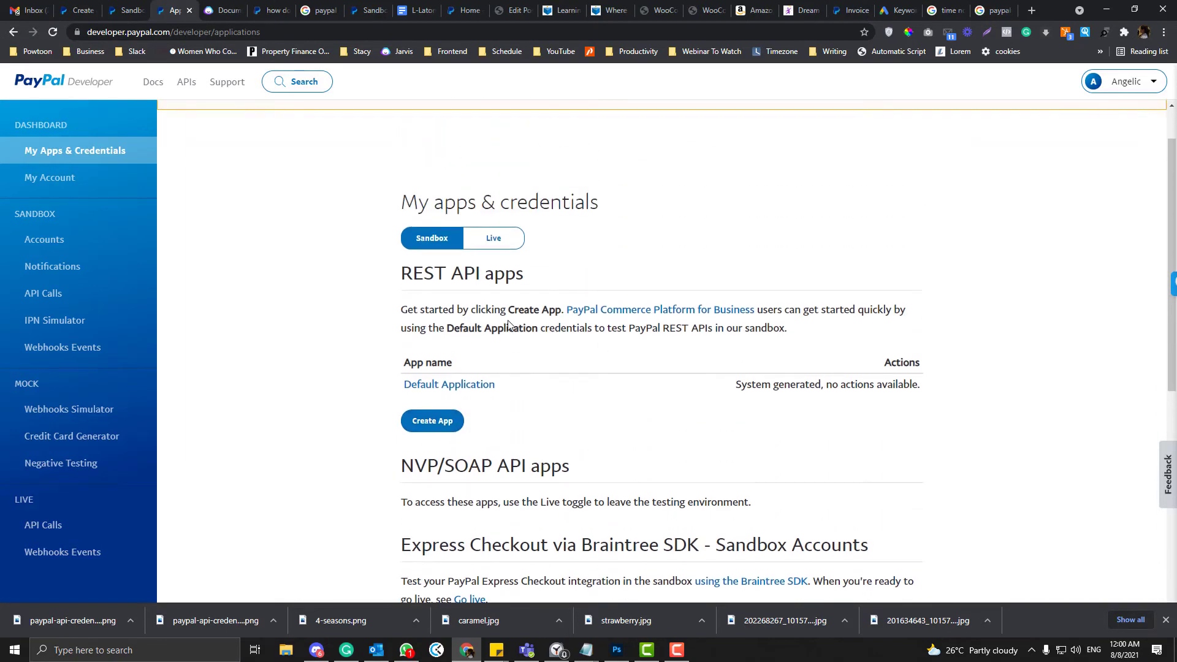
left_click(494, 241)
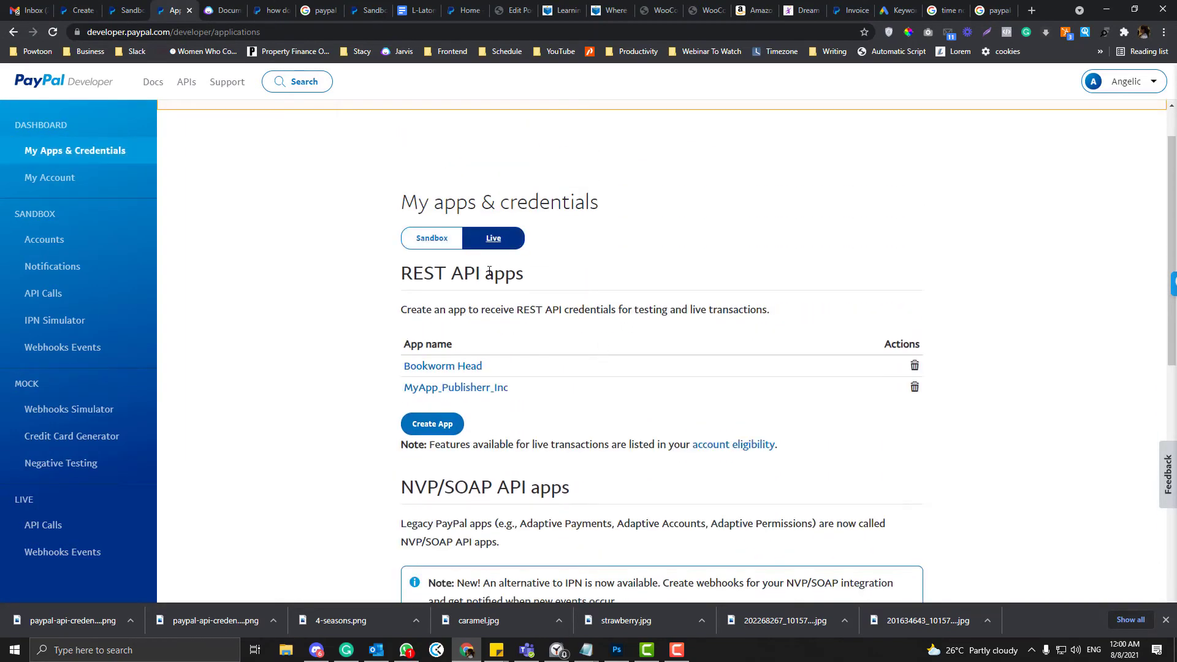
scroll(429, 305, "down", 3)
scroll(454, 247, "up", 1)
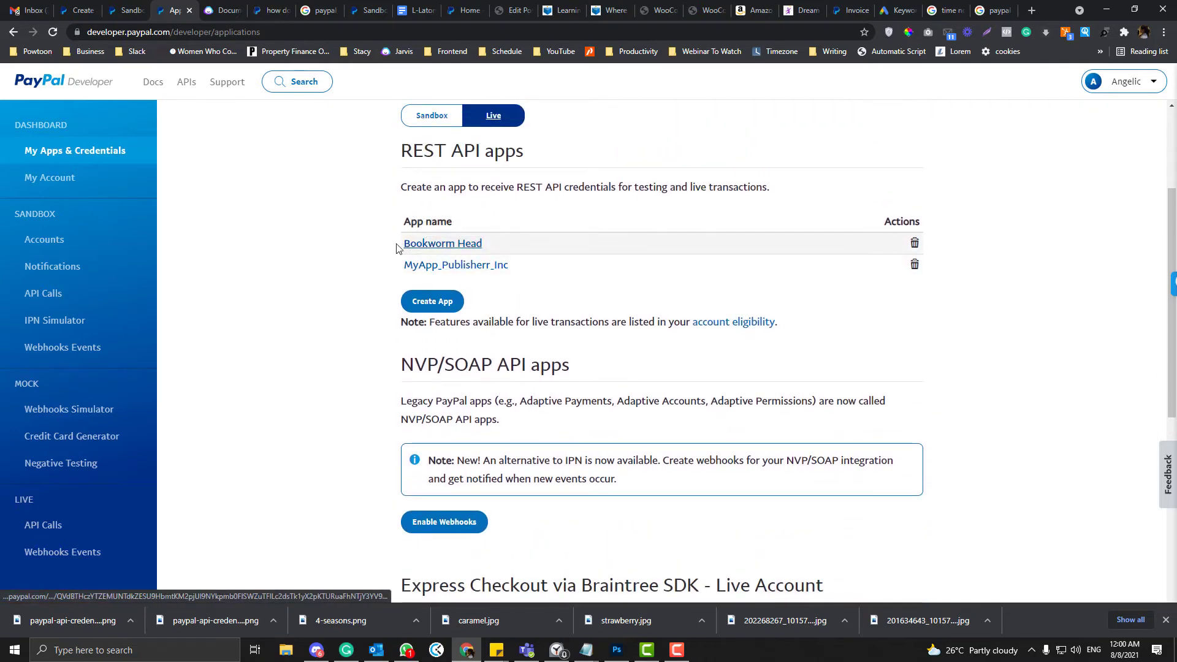
scroll(475, 276, "up", 3)
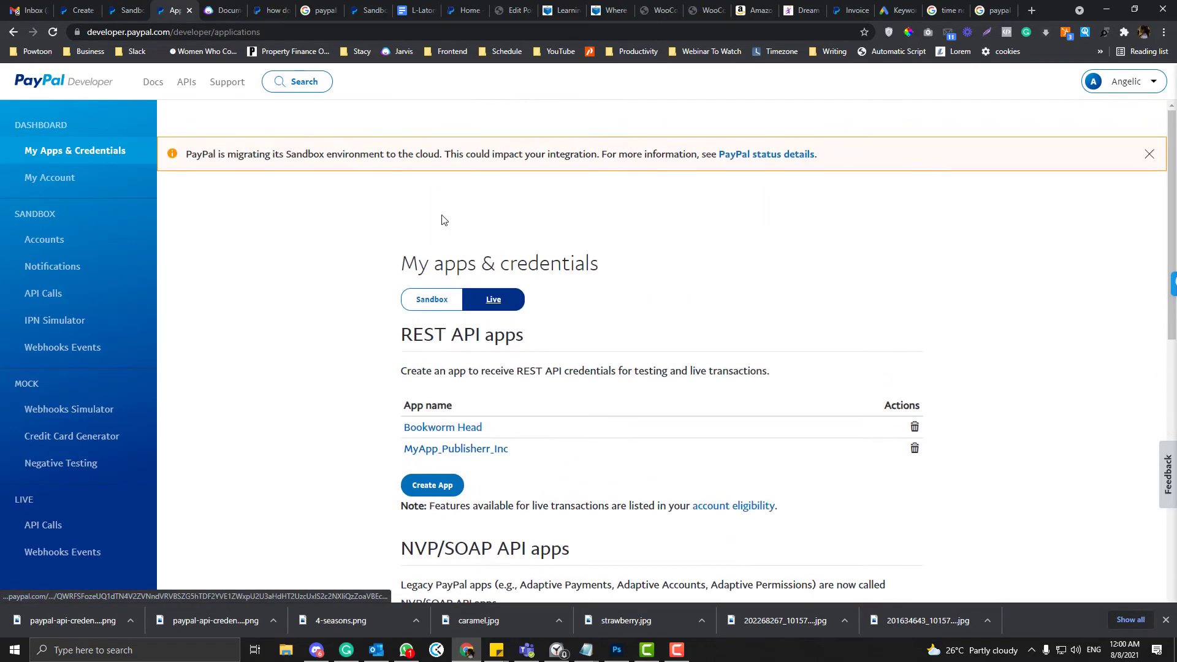
left_click(58, 178)
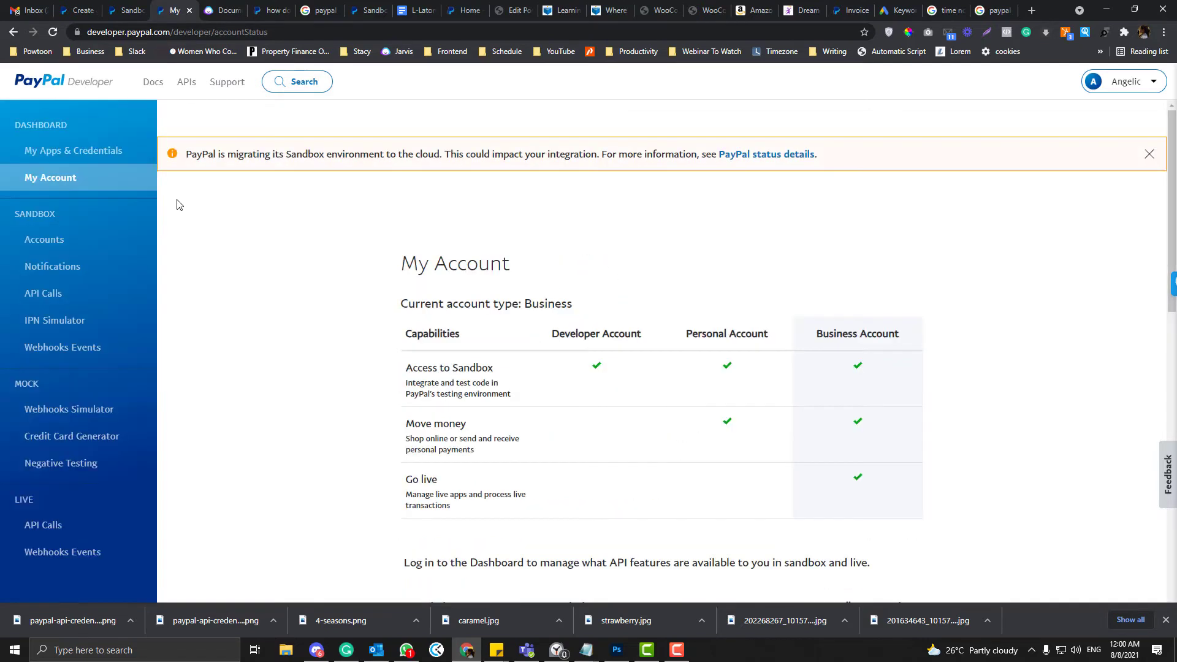
left_click(70, 158)
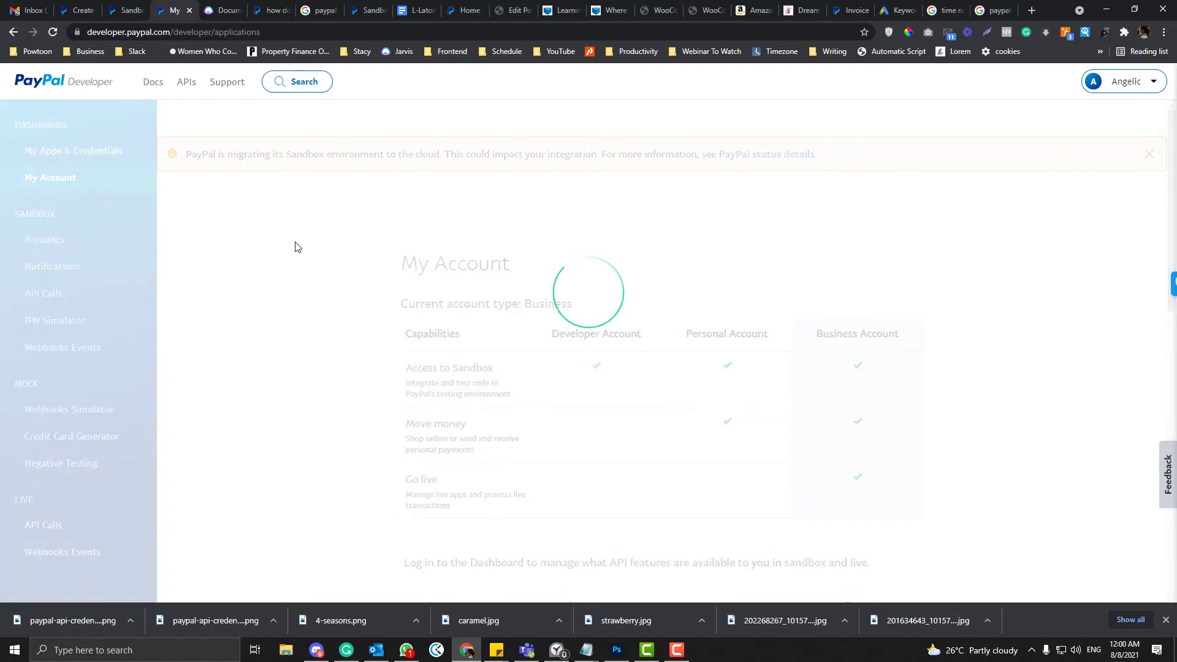
- Attempt a new app named 'test', then return to the apps list after the duplicate-name error
scroll(440, 344, "down", 2)
left_click(423, 361)
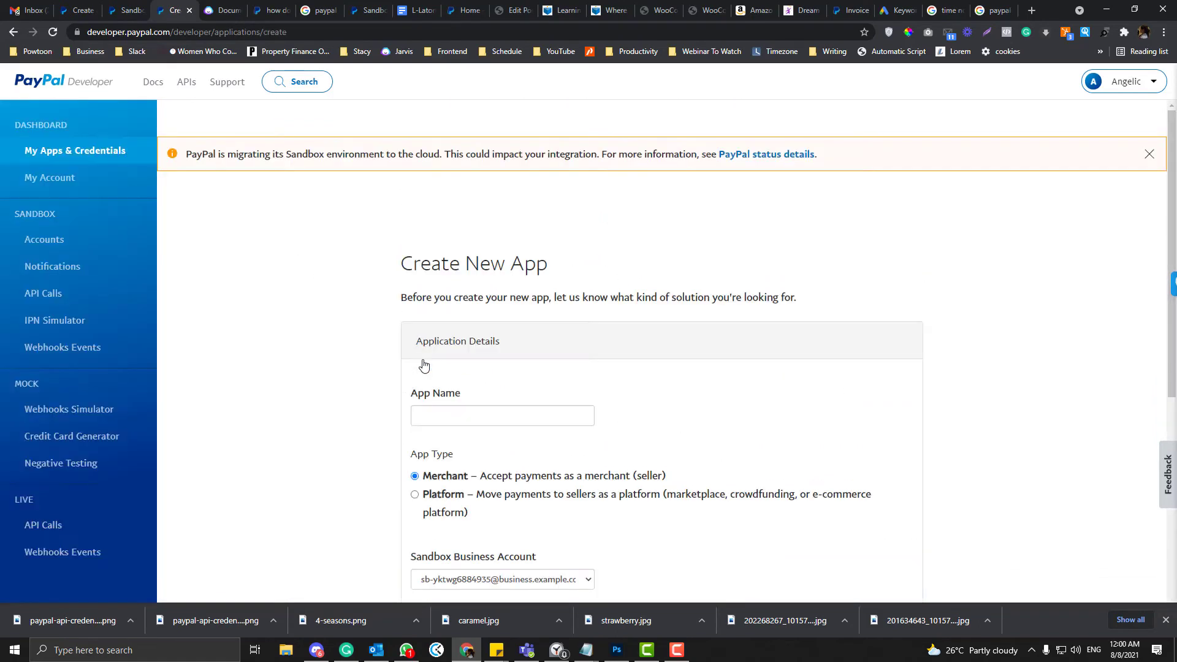
scroll(423, 365, "down", 1)
left_click(428, 349)
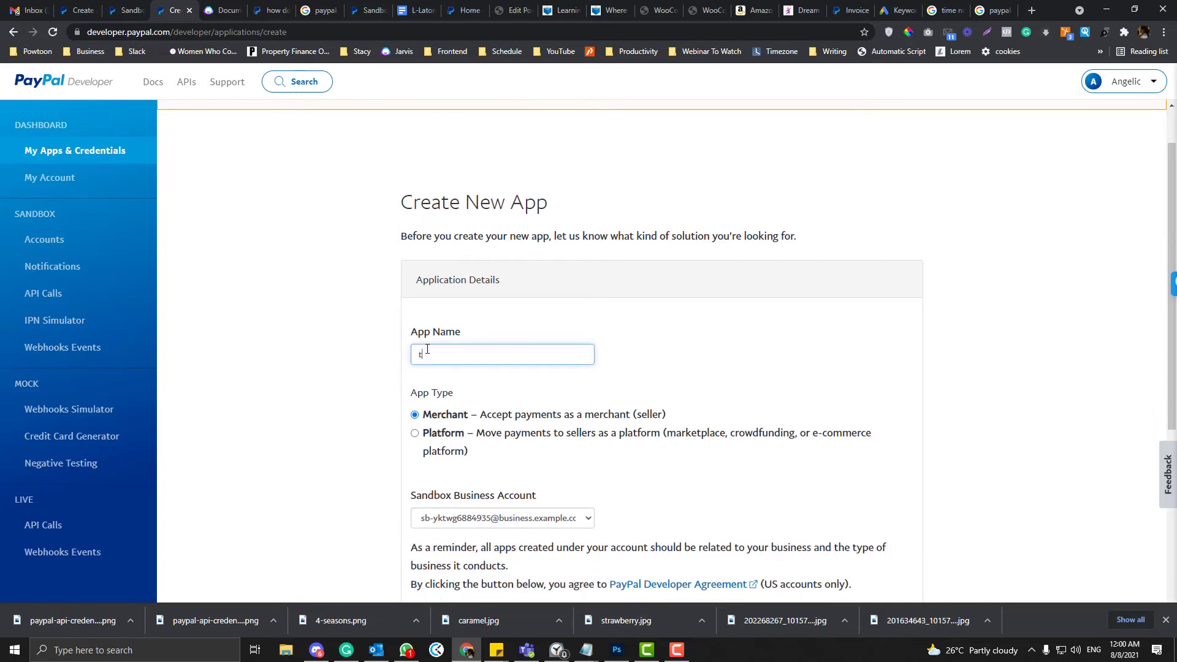
type("test")
scroll(373, 441, "down", 2)
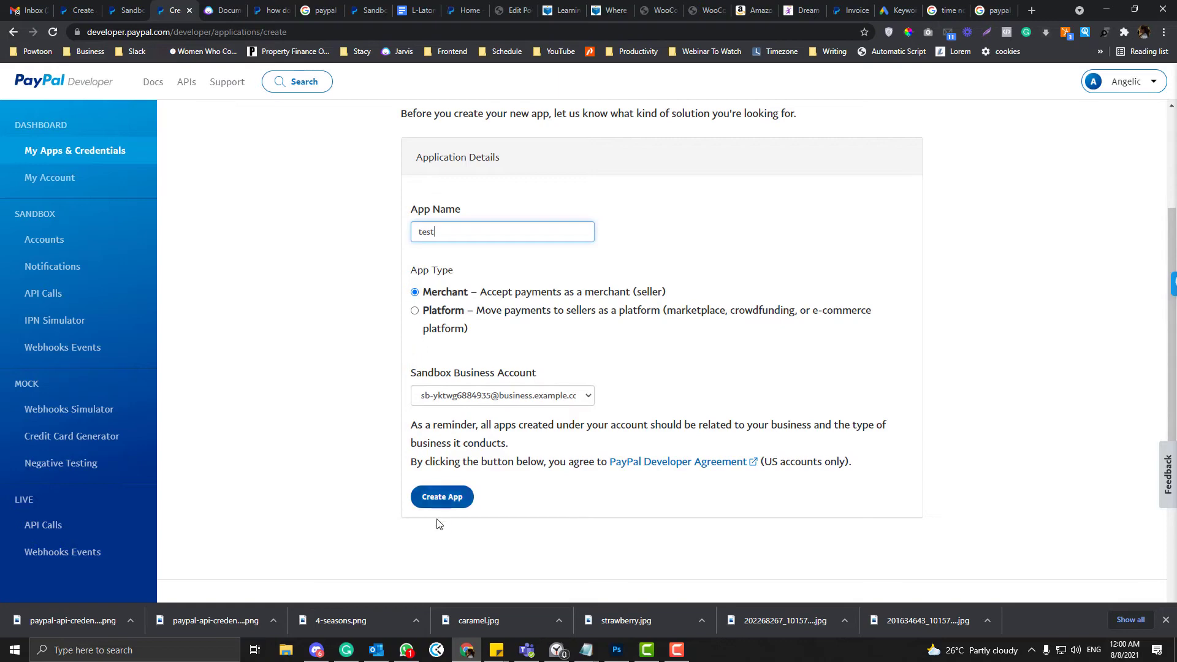
left_click(438, 503)
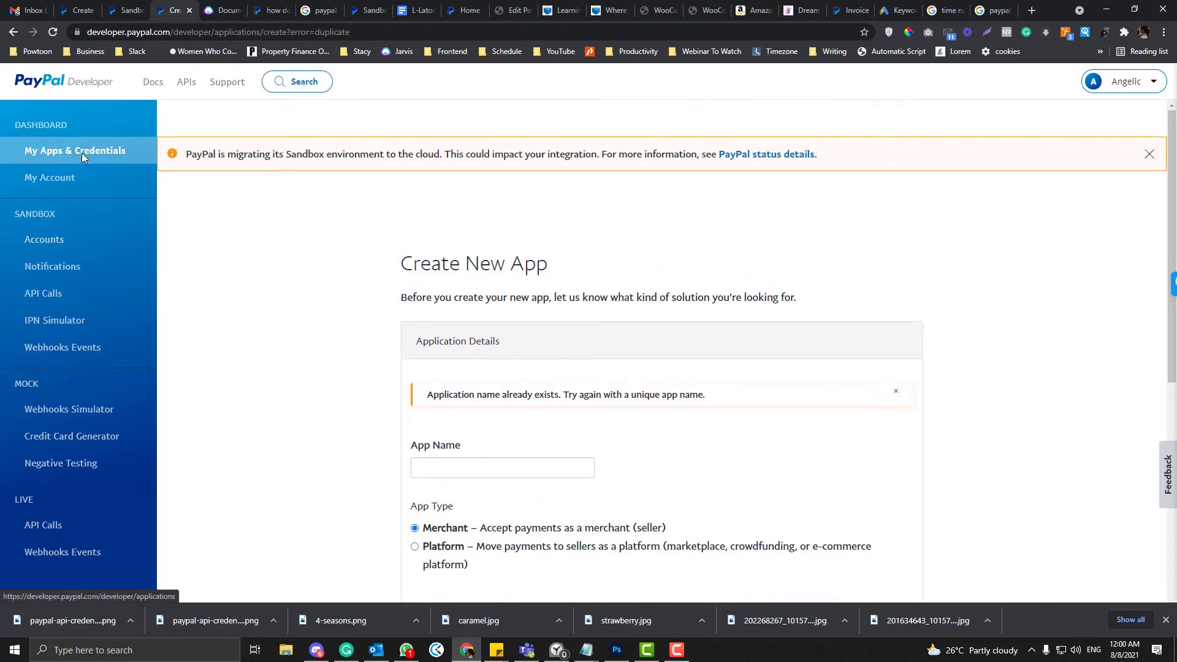
left_click(82, 153)
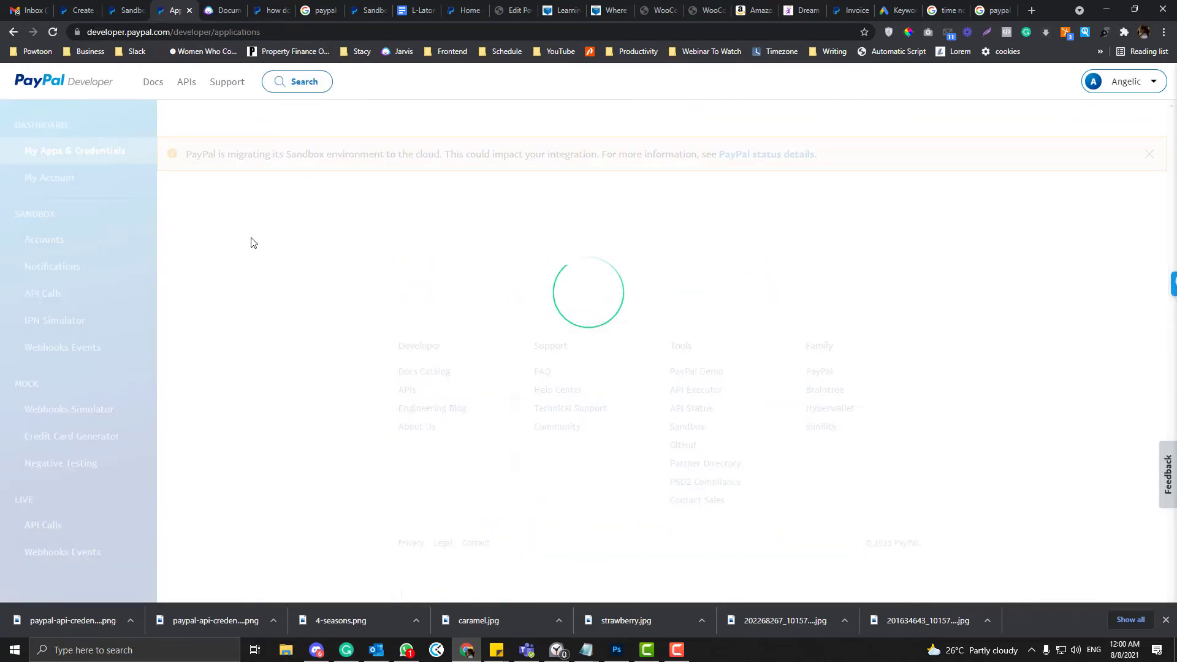
scroll(344, 343, "down", 3)
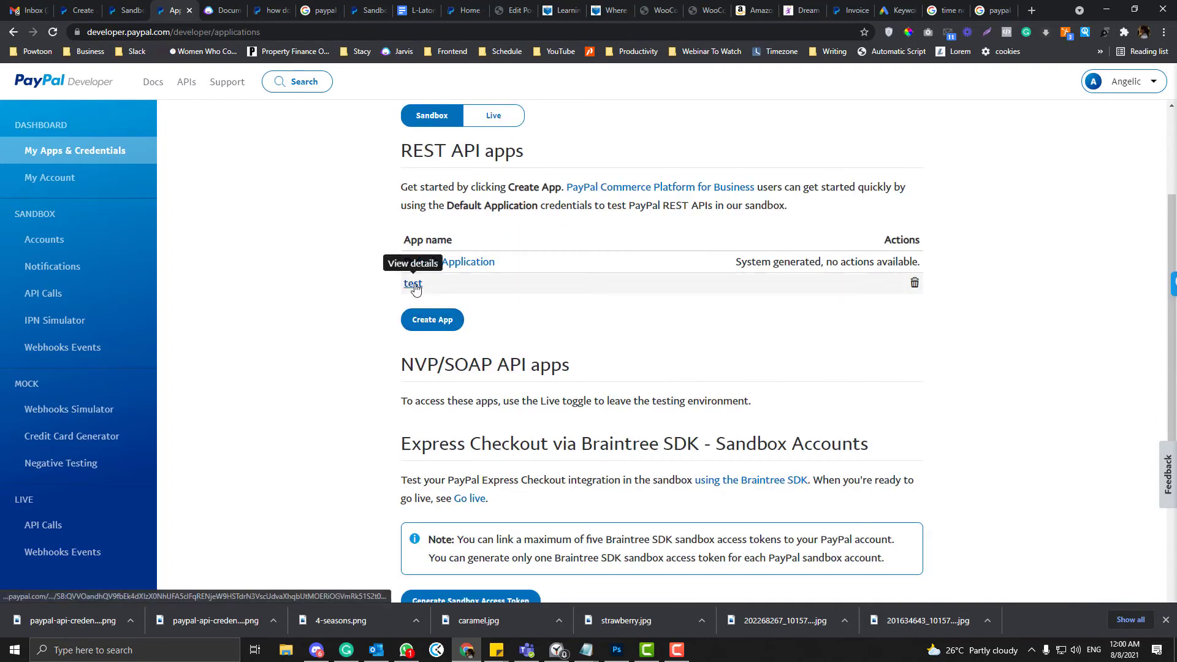
- Open the test app, reveal and copy its secret, and return to WooCommerce settings
left_click(414, 285)
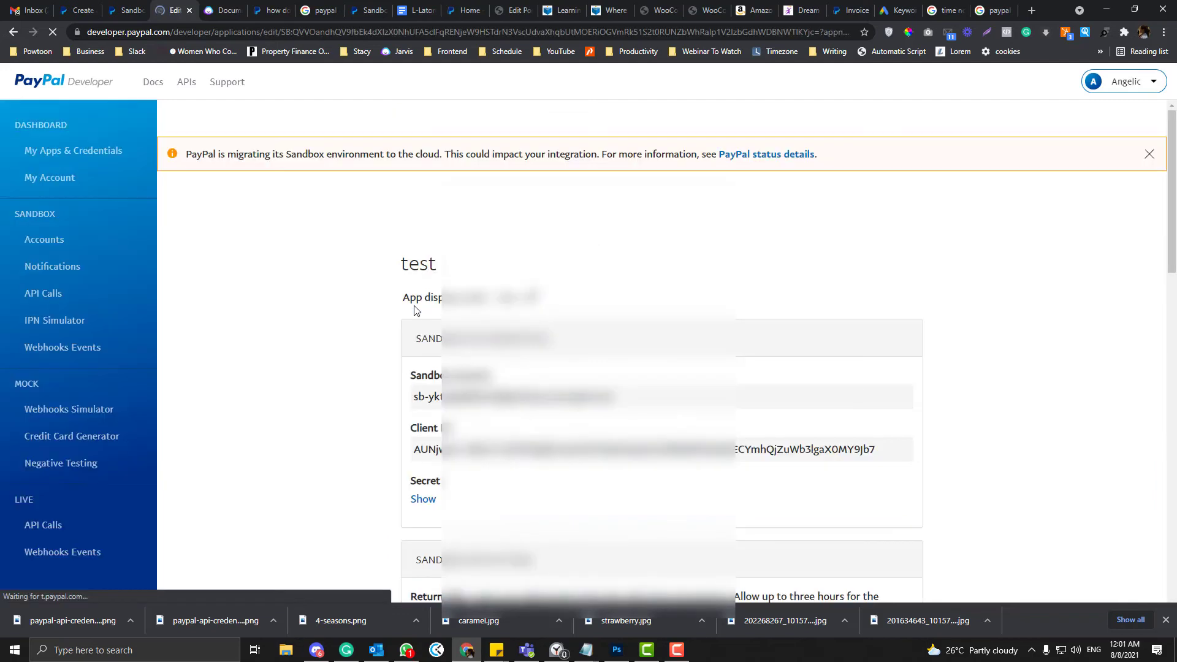
scroll(423, 325, "down", 1)
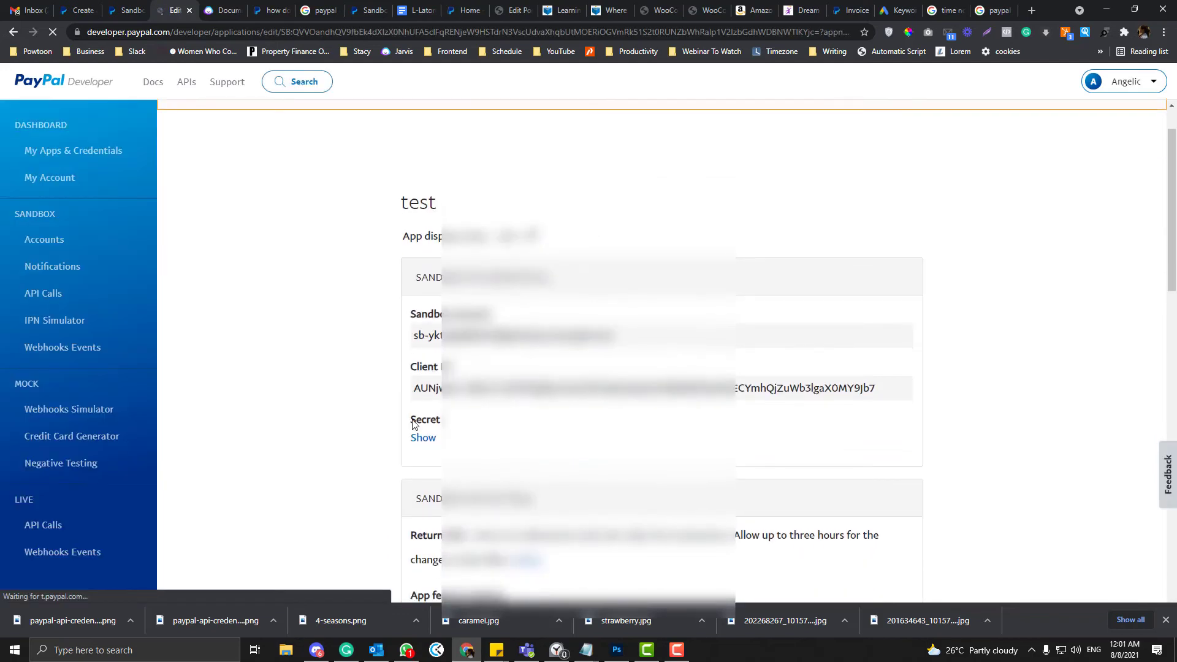
left_click(422, 438)
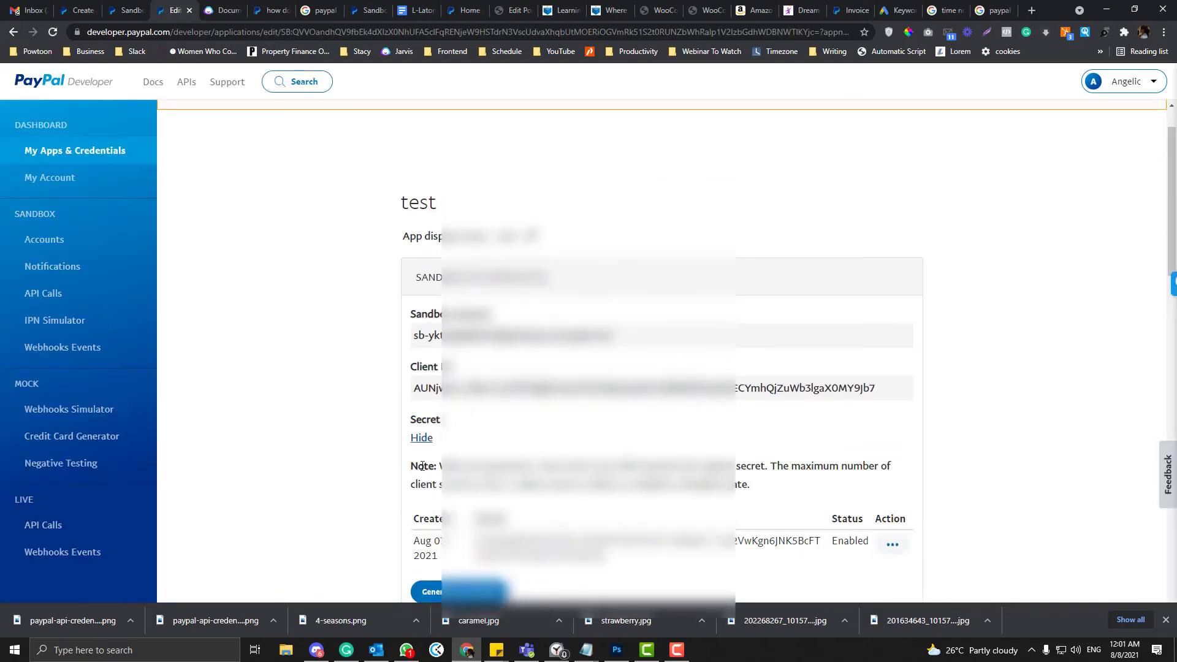
scroll(422, 466, "down", 2)
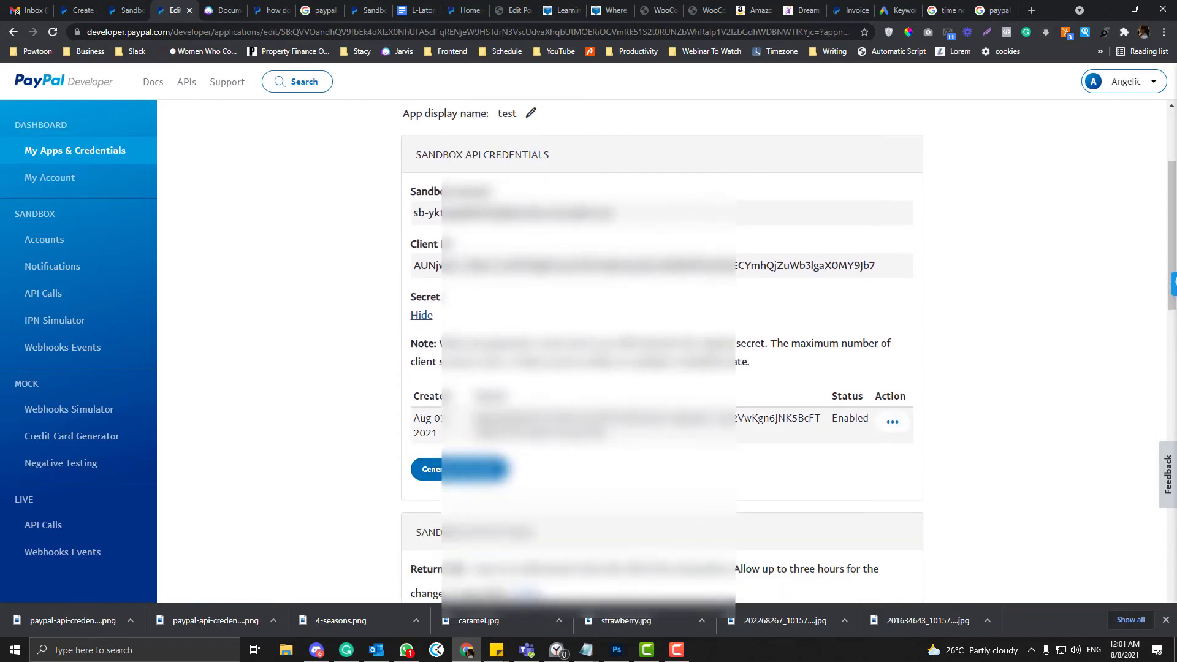
double_click(561, 423)
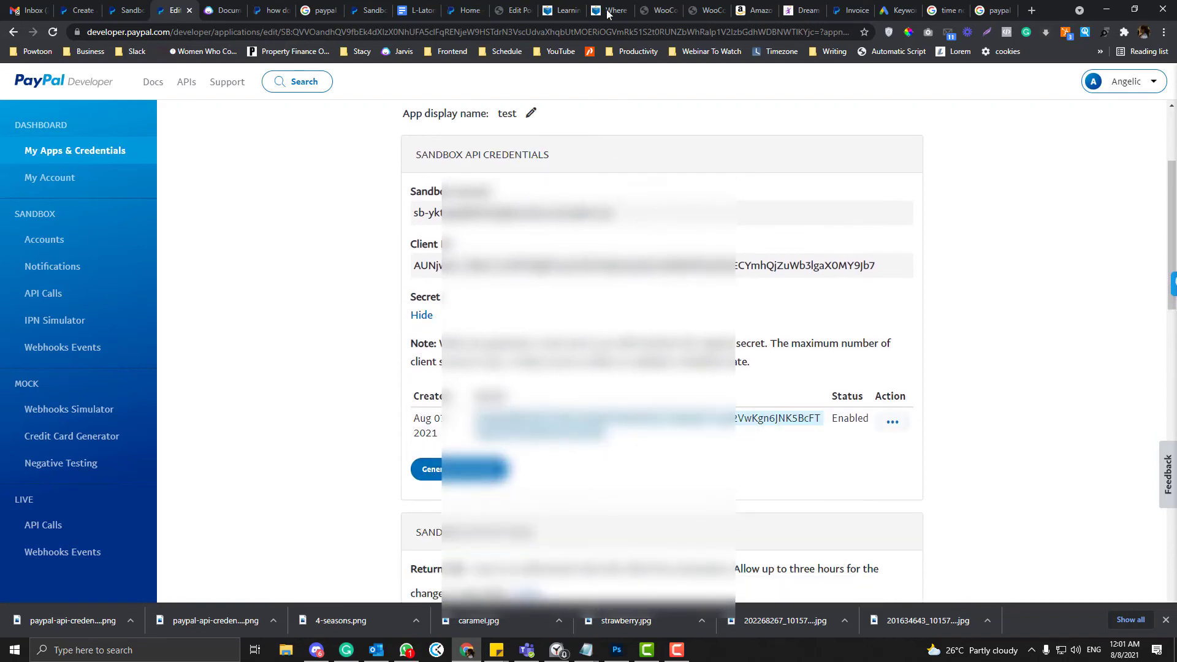
left_click(660, 9)
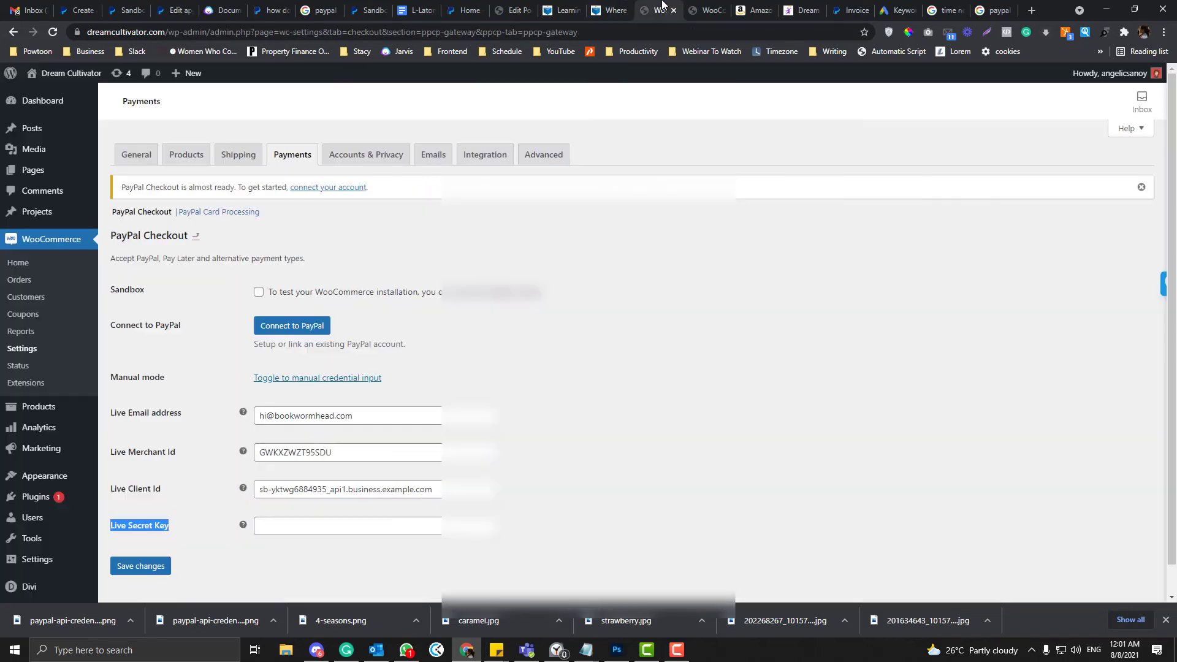
- Paste the copied secret into Live Secret Key and select the Live Client Id value
left_click(395, 525)
key("ctrl+v")
triple_click(401, 488)
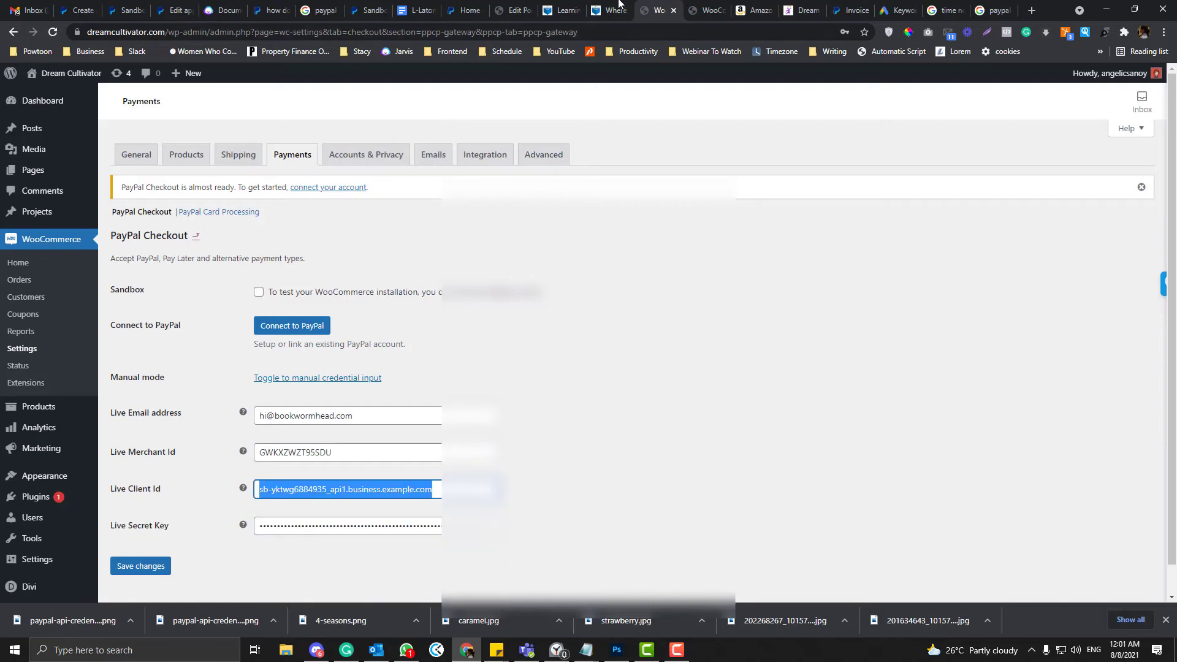
- Search the browser tabs for the PayPal page, closing the sandbox accounts page
left_click(616, 5)
left_click(565, 5)
left_click(517, 5)
left_click(461, 4)
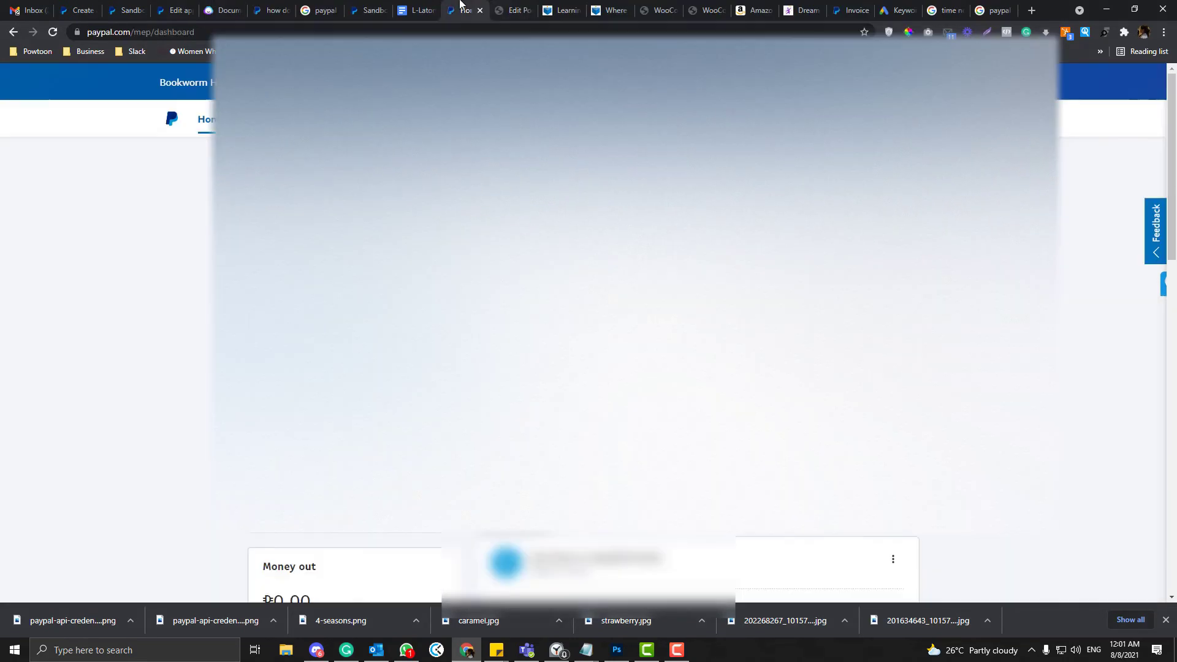
left_click(420, 7)
left_click(366, 5)
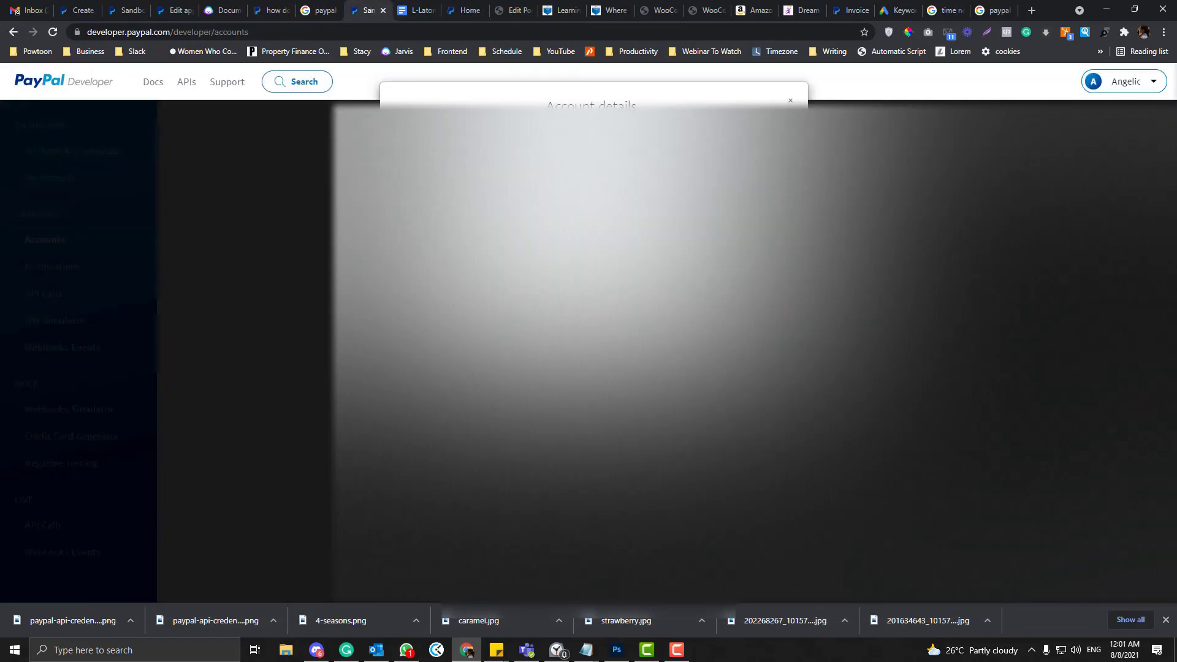
left_click(383, 10)
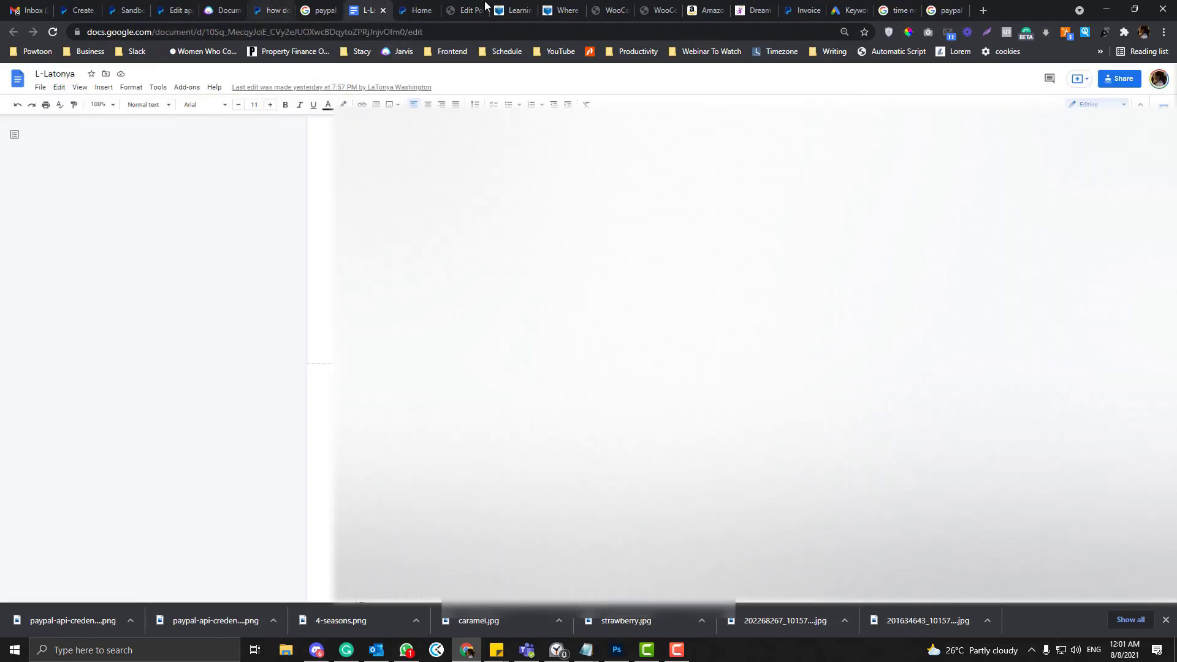
left_click(608, 10)
- Close the PayPal home dashboard page and return to the test app's credentials
left_click(656, 6)
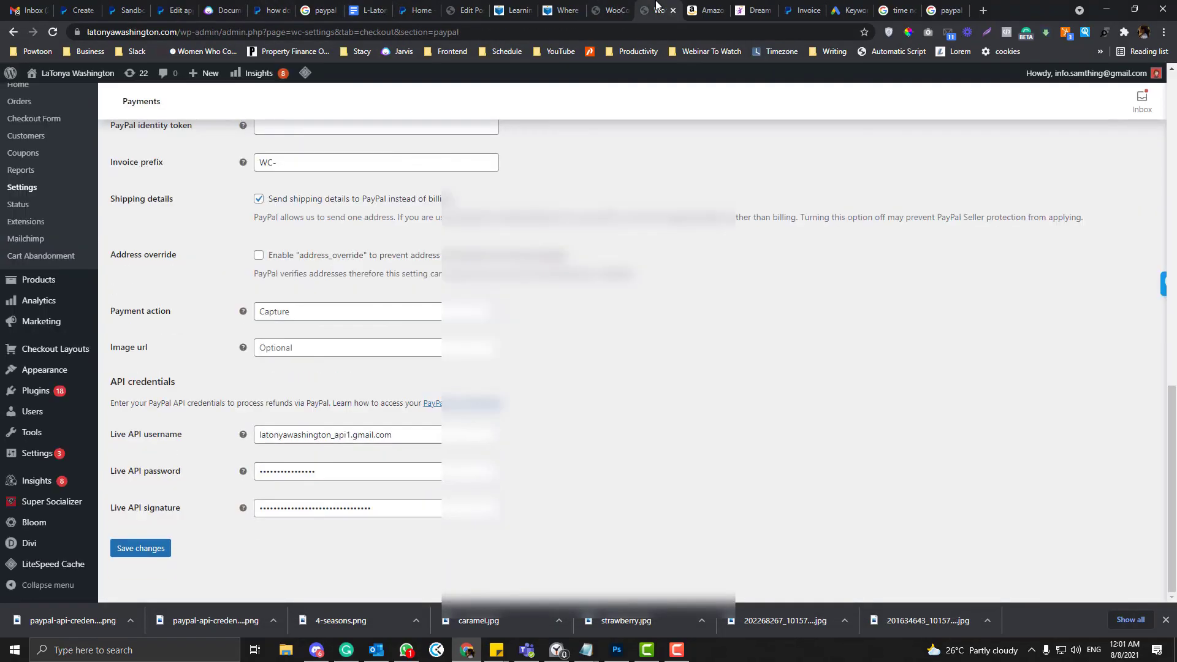
left_click(707, 7)
left_click(515, 7)
left_click(420, 6)
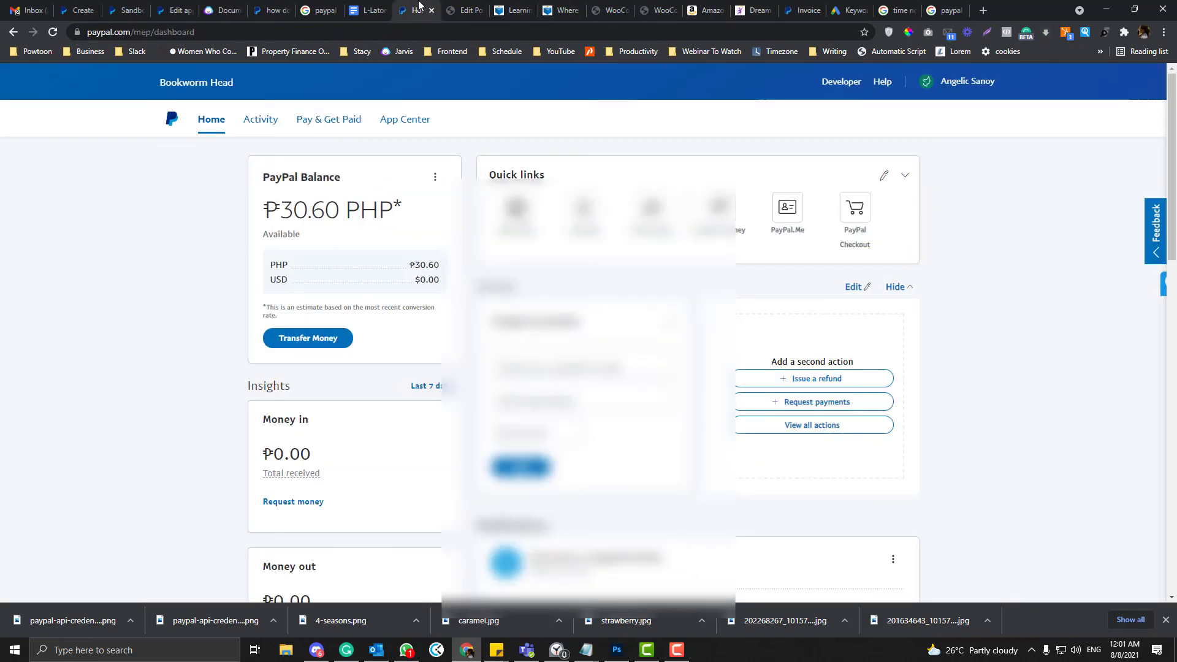
left_click(431, 11)
left_click(288, 8)
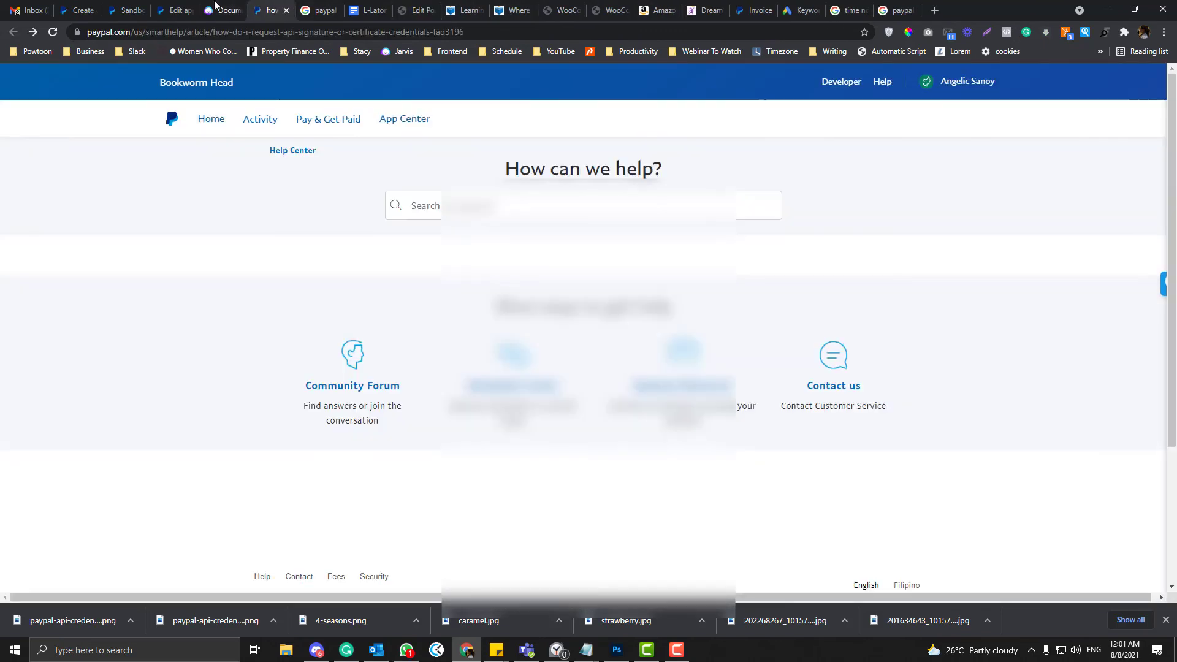
left_click(177, 7)
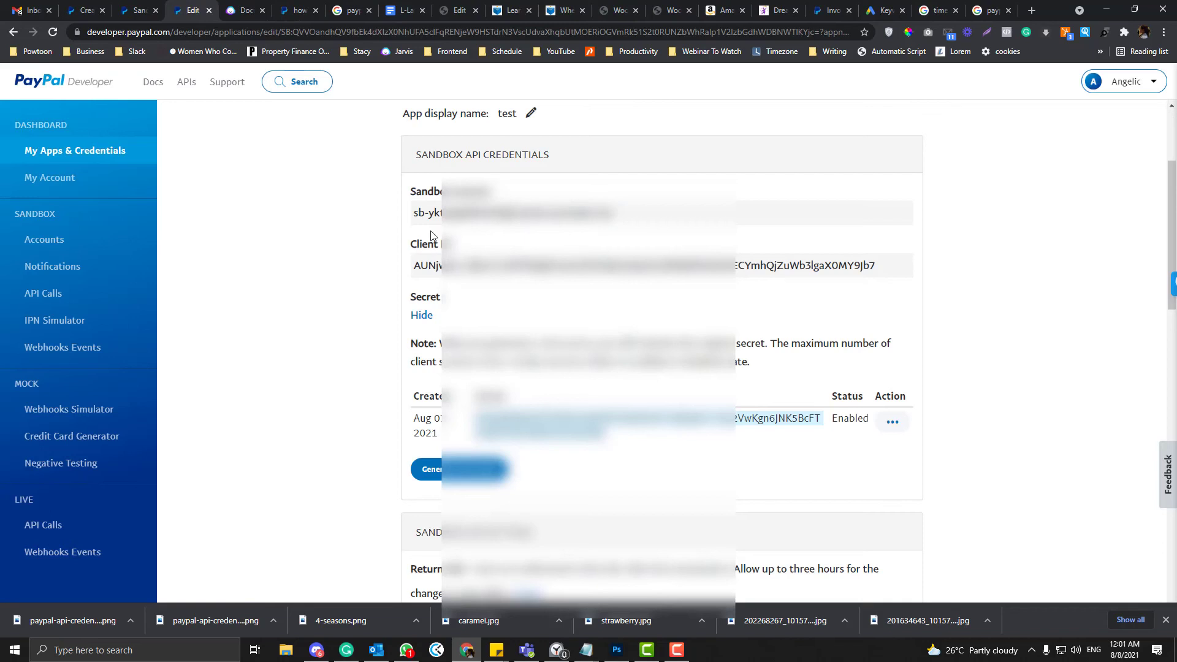
- Copy the test app's client ID and paste it into Live Client Id
double_click(421, 265)
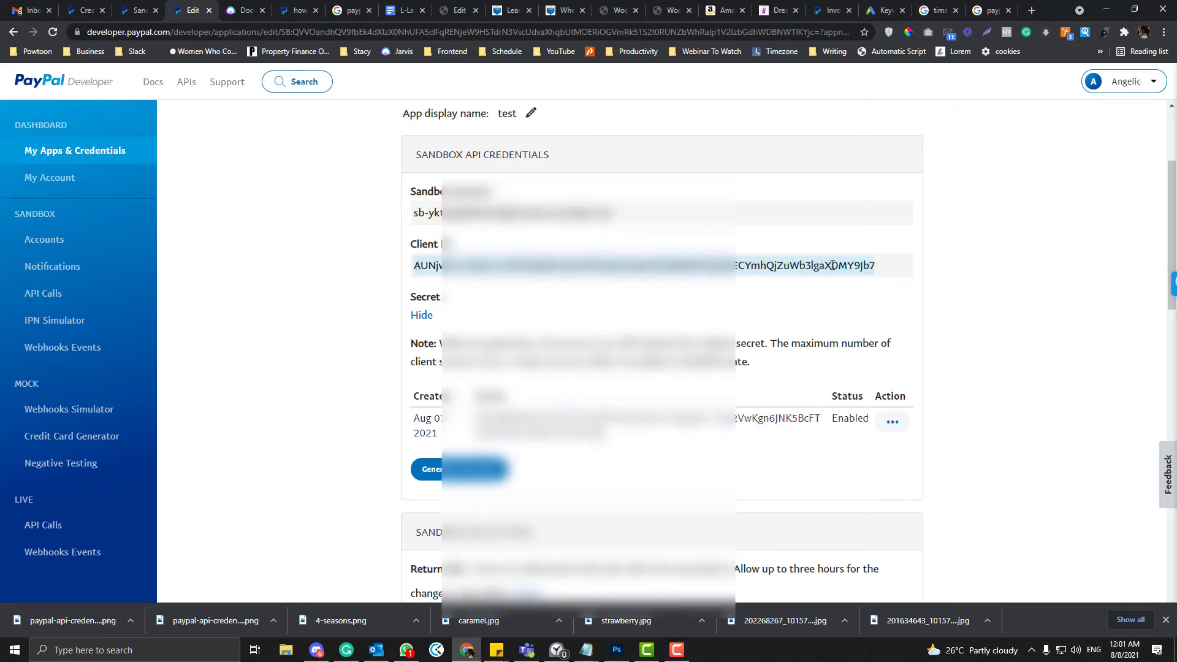
left_click(617, 8)
key("ctrl+v")
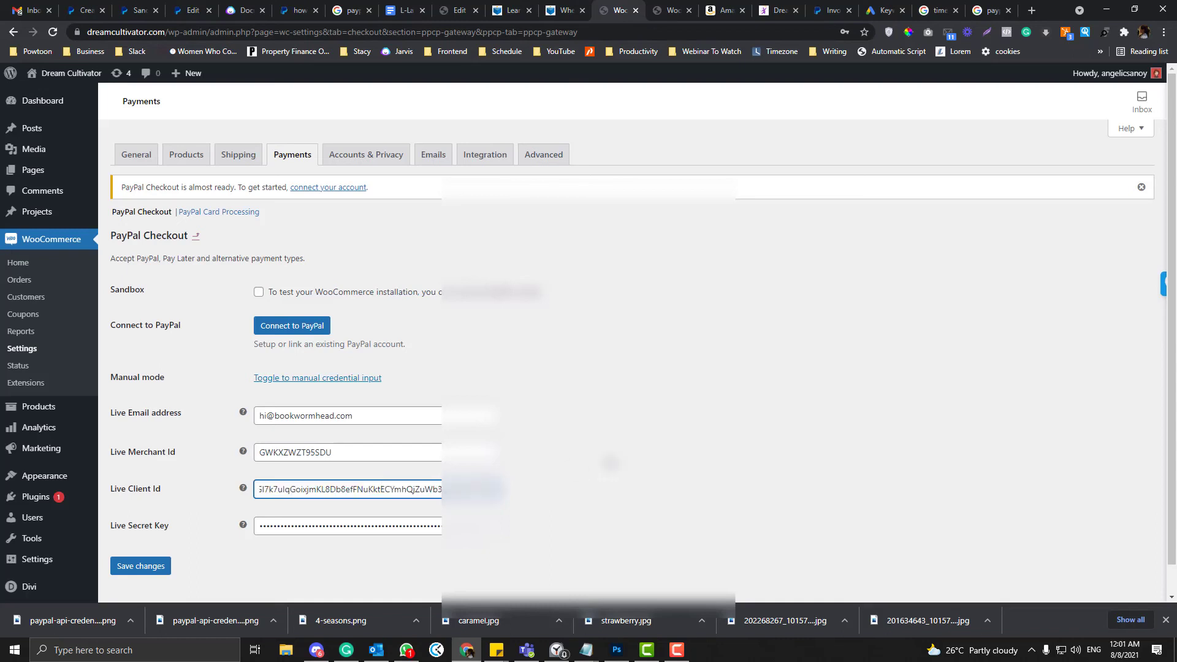